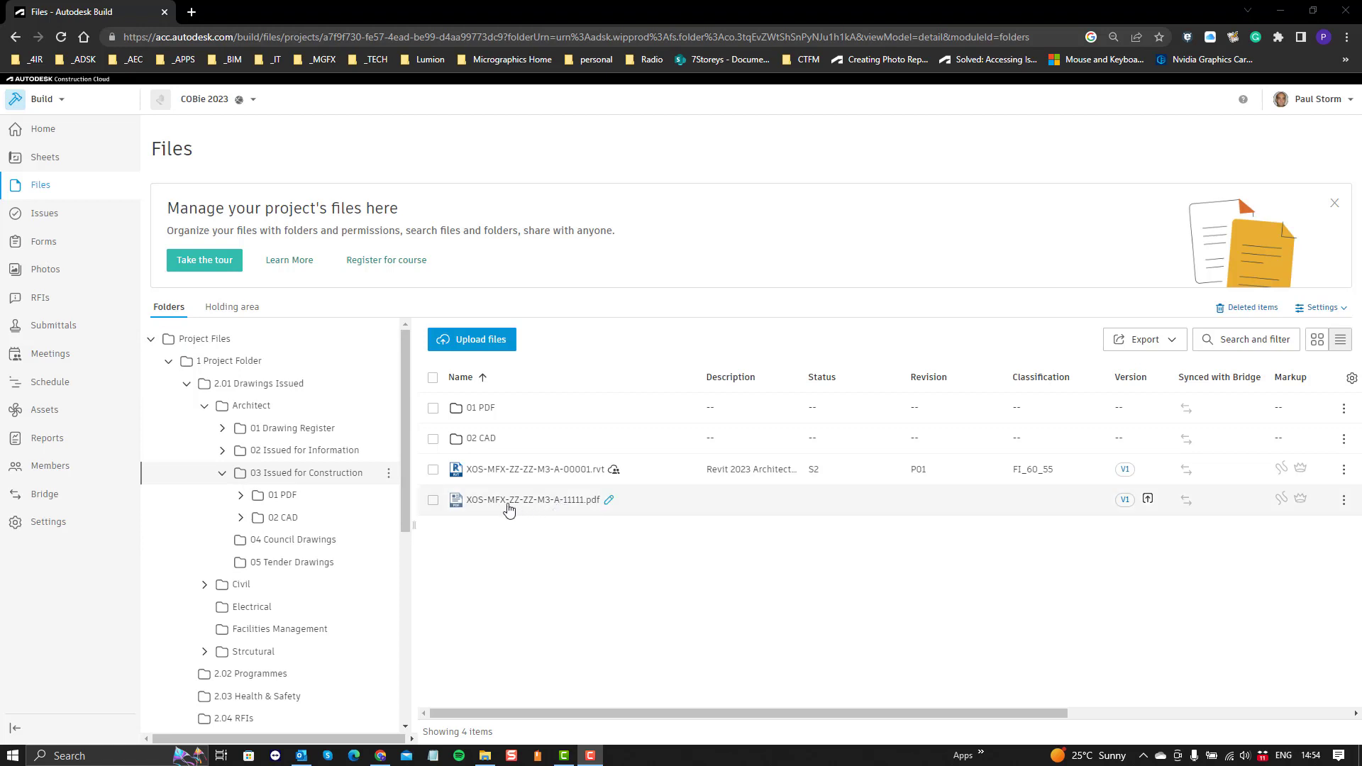
Step: Open XOS-MFX-ZZ-ZZ-M3-A-11111.pdf and examine the sheet number and drawing number in sheet AX101's title block
click(535, 507)
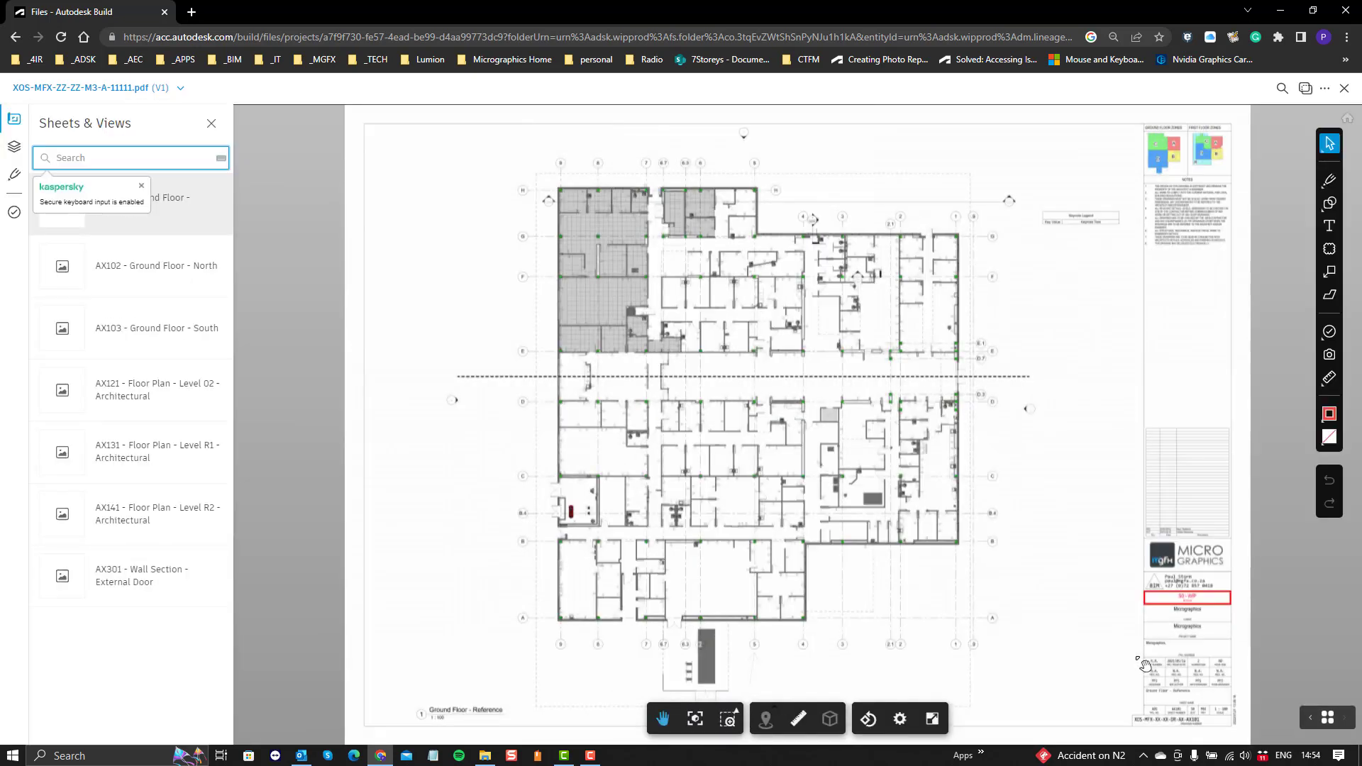
scroll(1224, 702, up, 5)
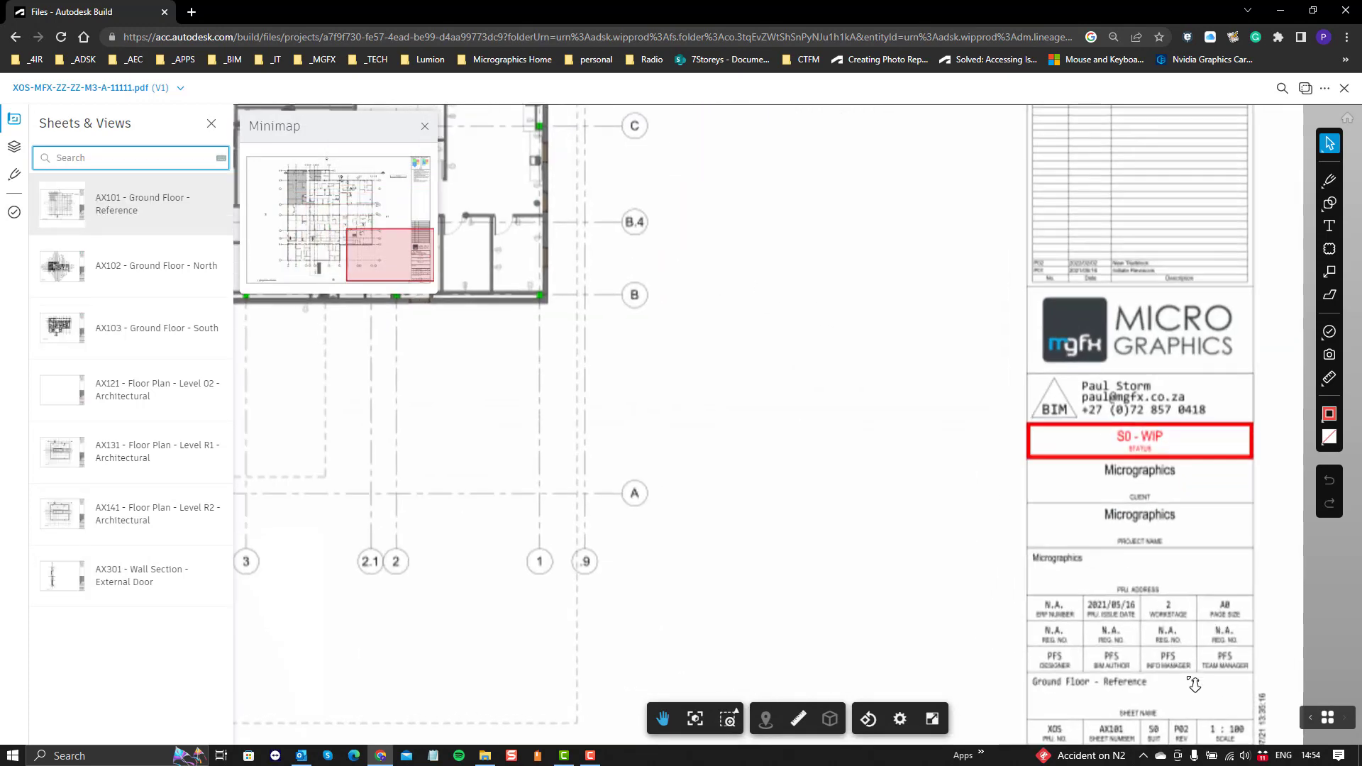
scroll(1193, 684, up, 4)
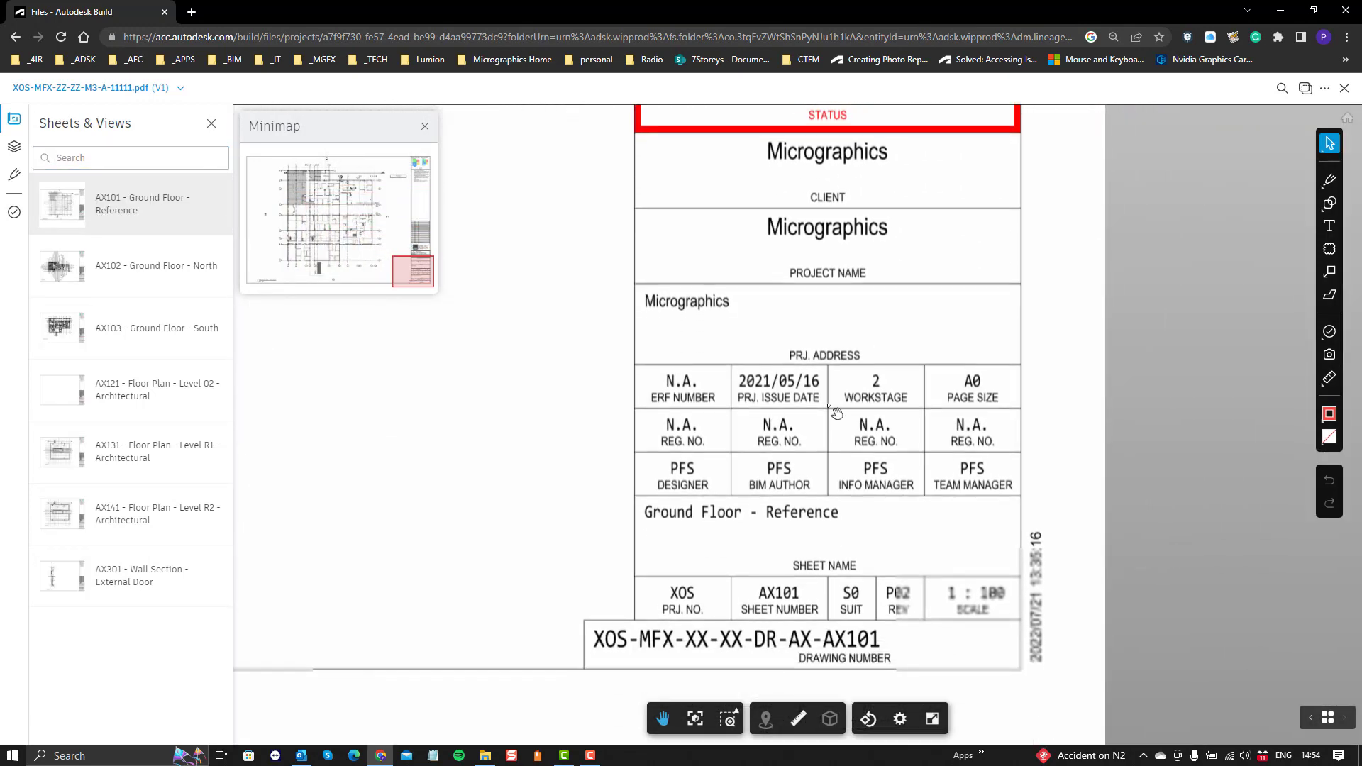
scroll(716, 483, up, 2)
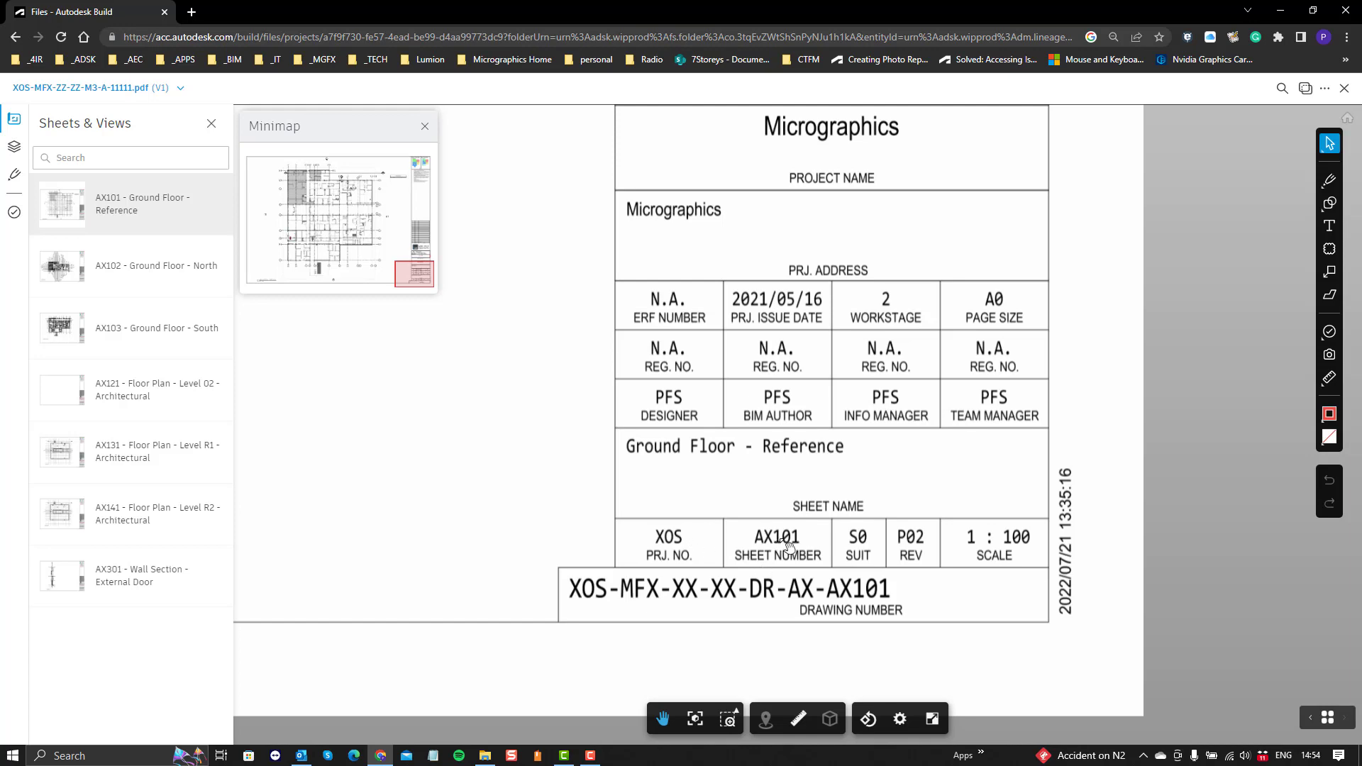
scroll(787, 546, down, 3)
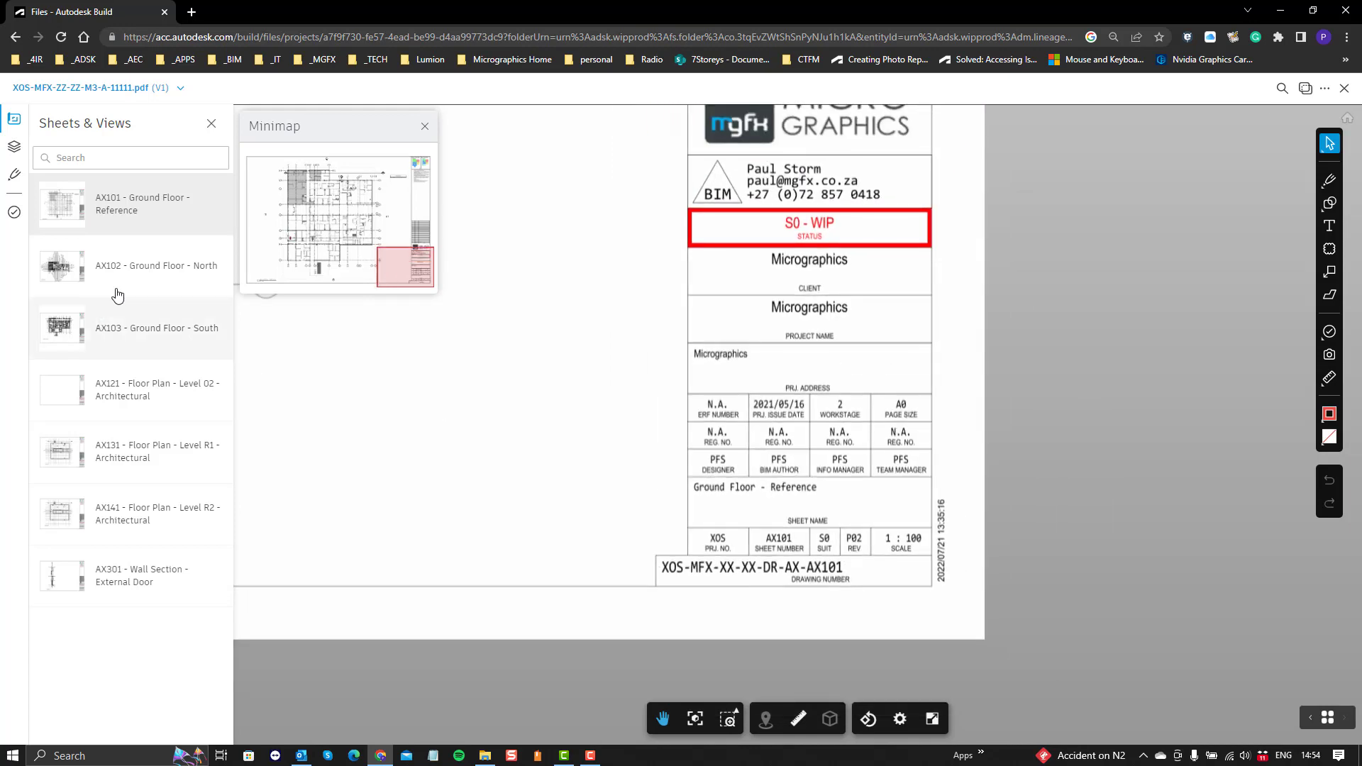
Step: Examine the title block of sheet AX102 - Ground Floor - North, and close the PDF
click(118, 277)
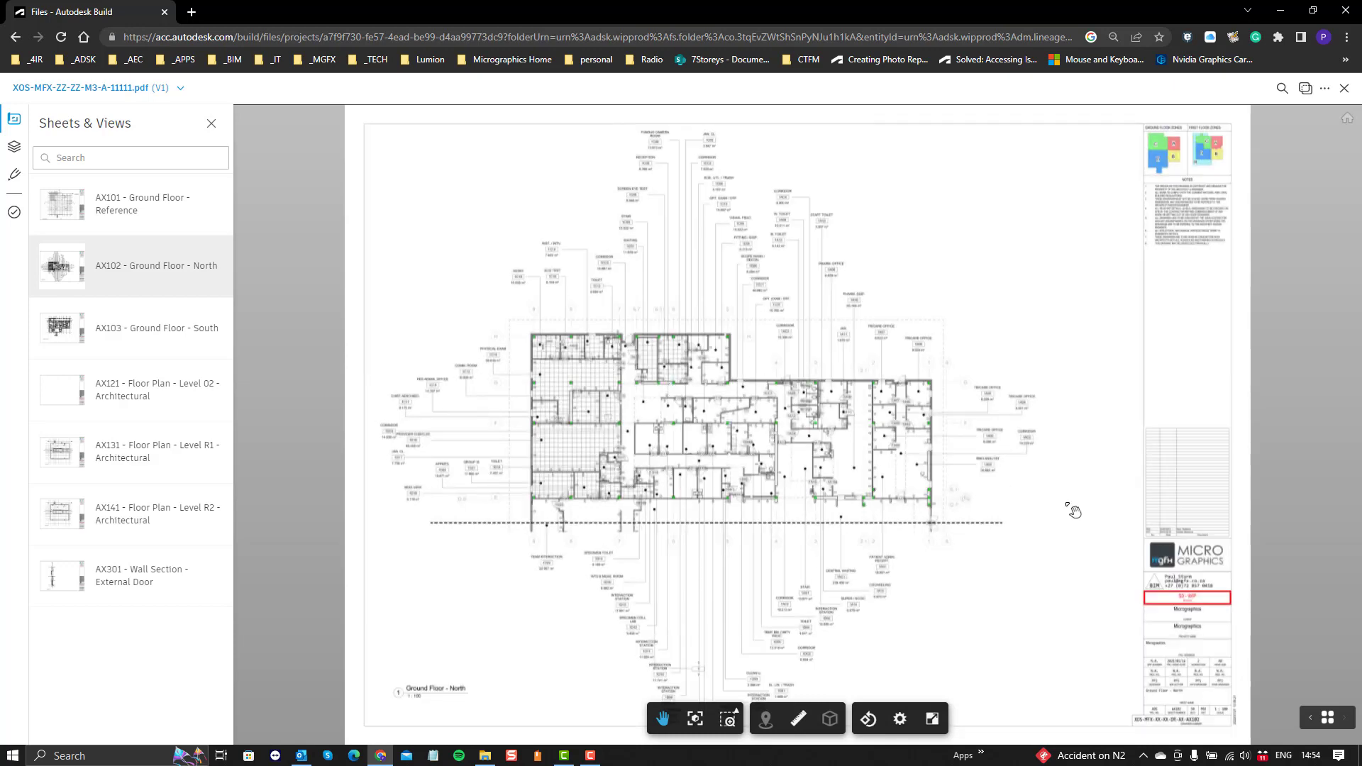
scroll(1073, 511, up, 3)
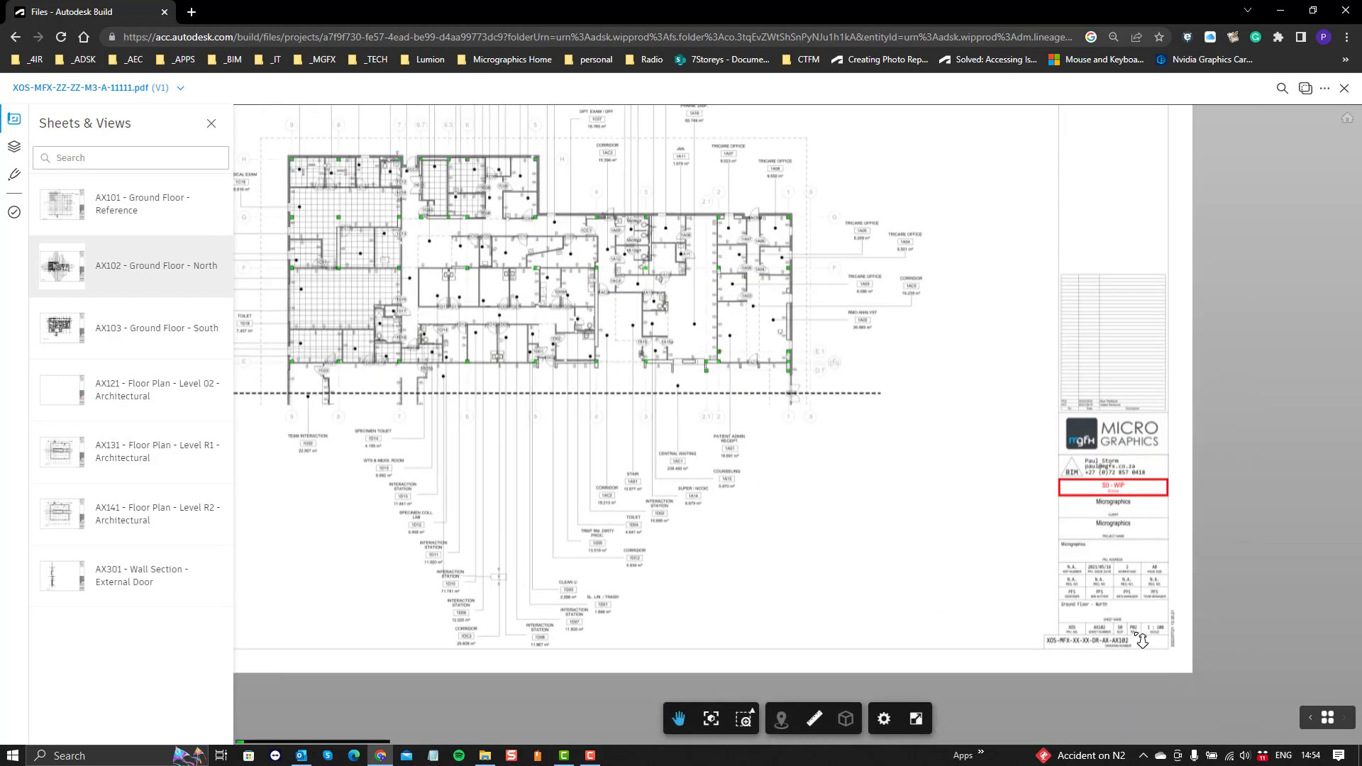
scroll(1142, 641, up, 5)
scroll(816, 532, down, 1)
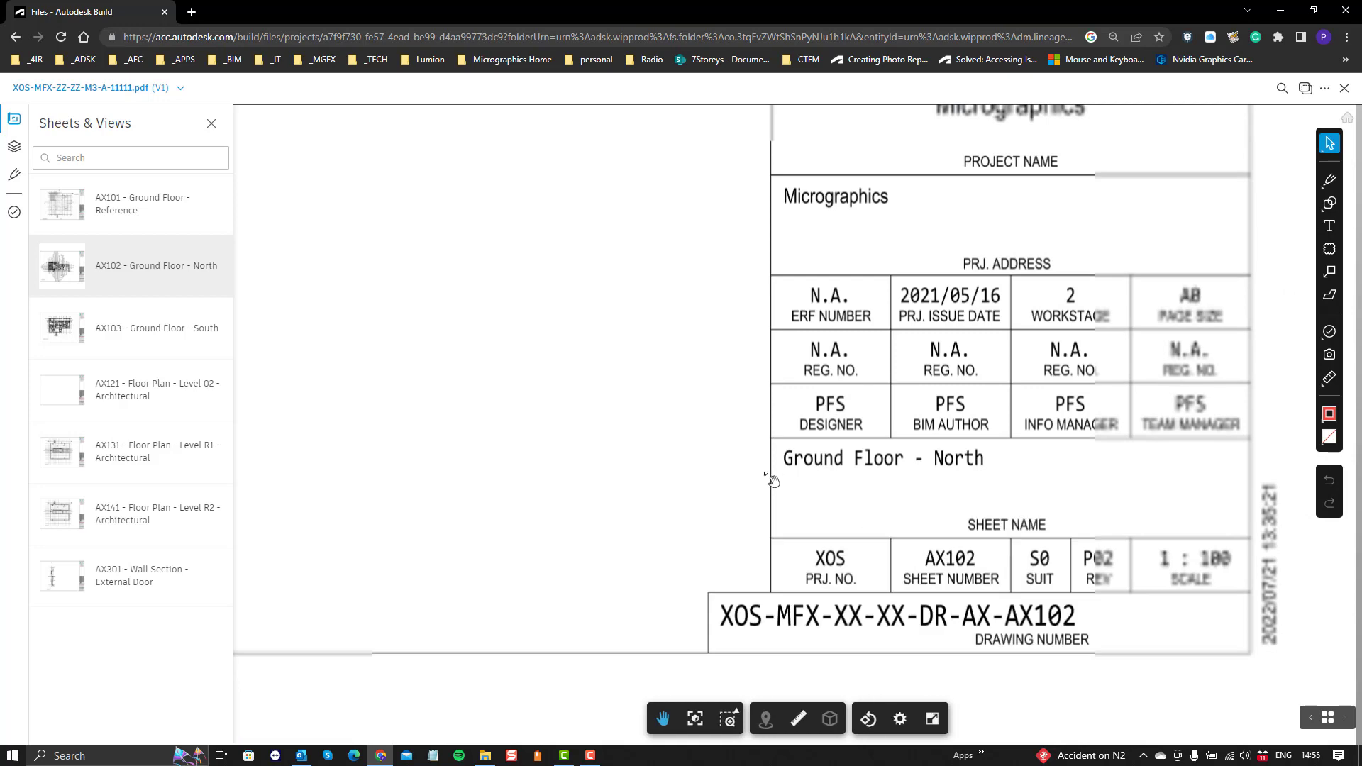
scroll(772, 481, down, 5)
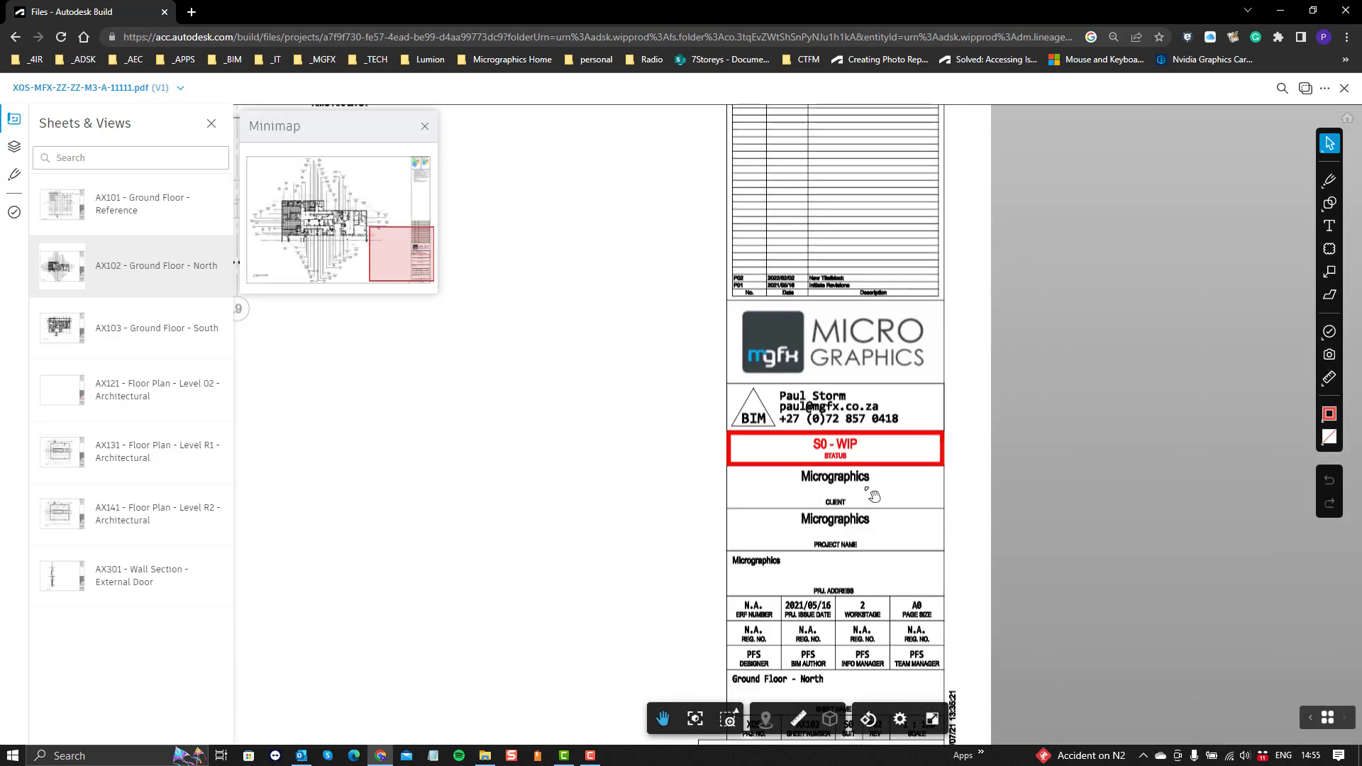
scroll(874, 495, down, 2)
scroll(656, 475, down, 3)
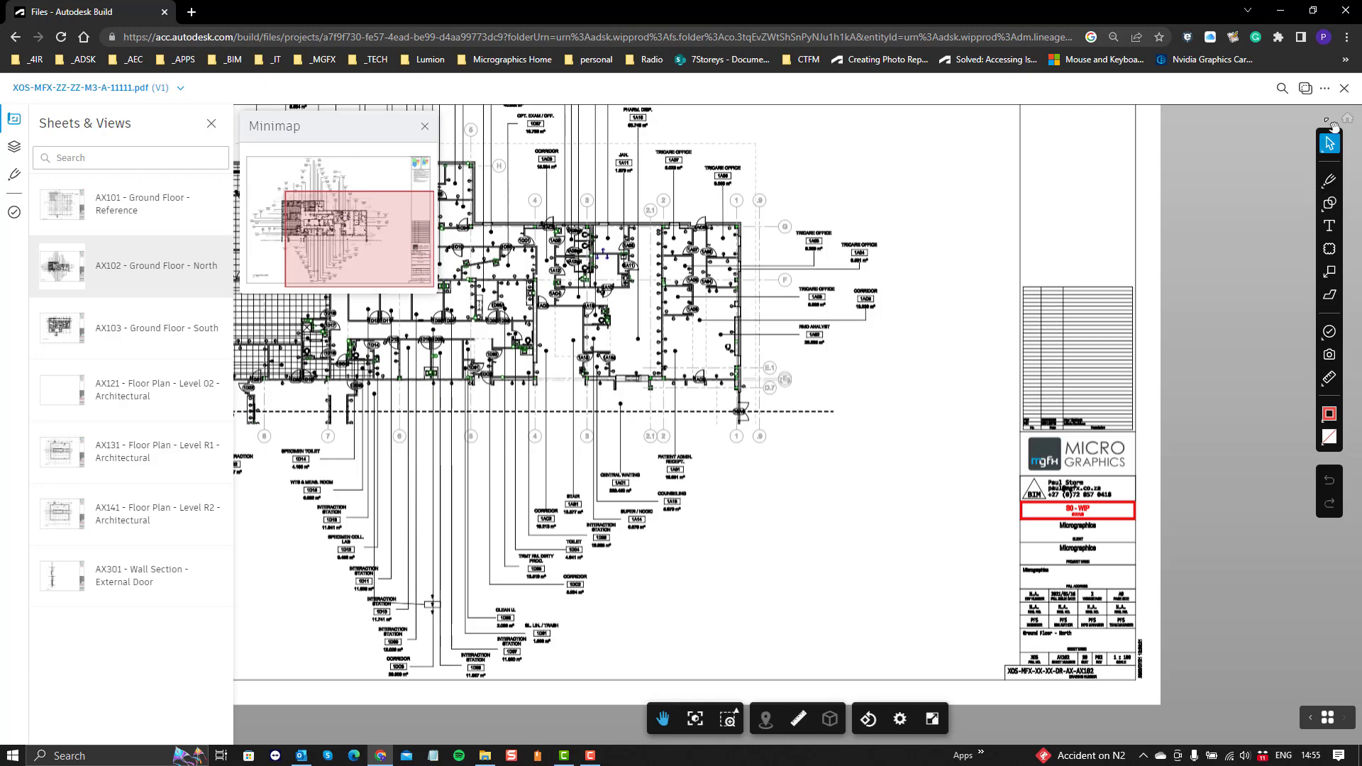
click(1344, 88)
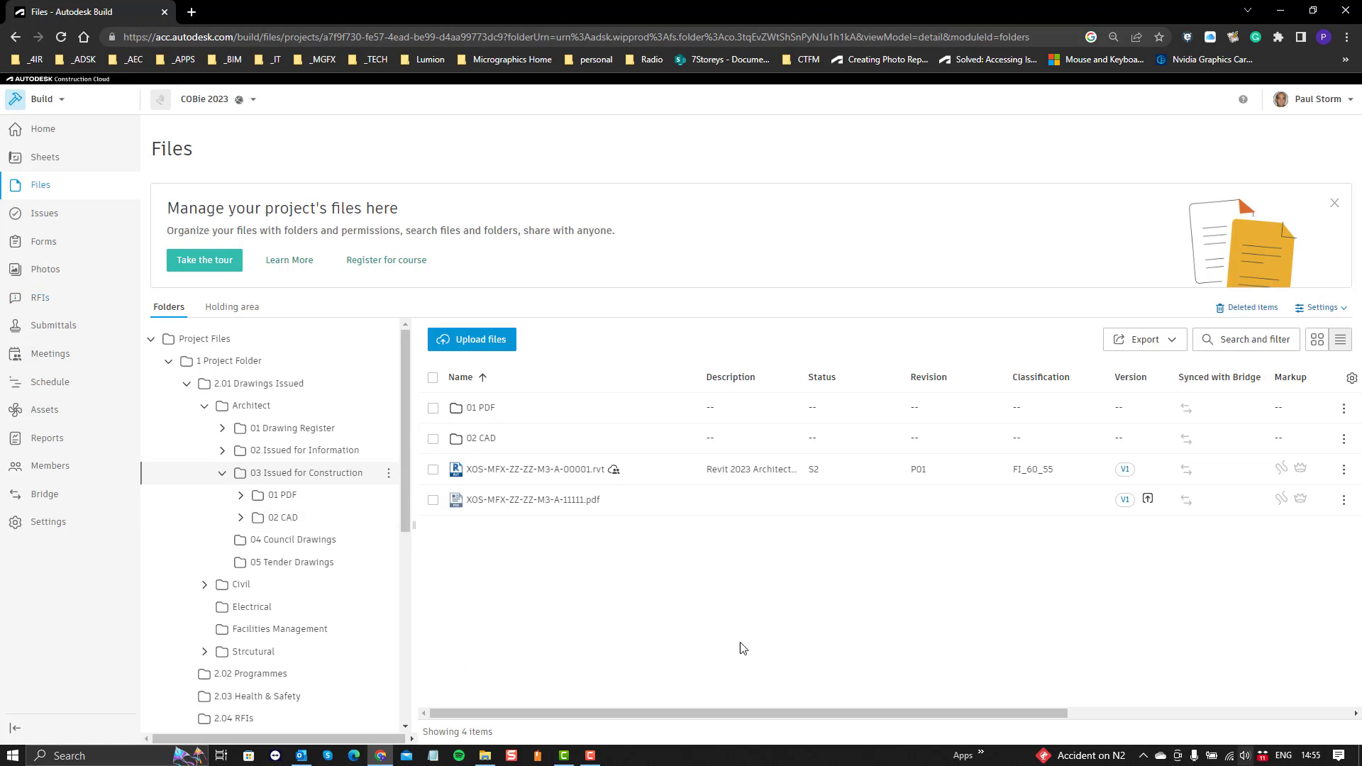
Step: Start publishing XOS-MFX-ZZ-ZZ-M3-A-11111.pdf to sheets with a new version set named 20230416
click(432, 501)
click(559, 340)
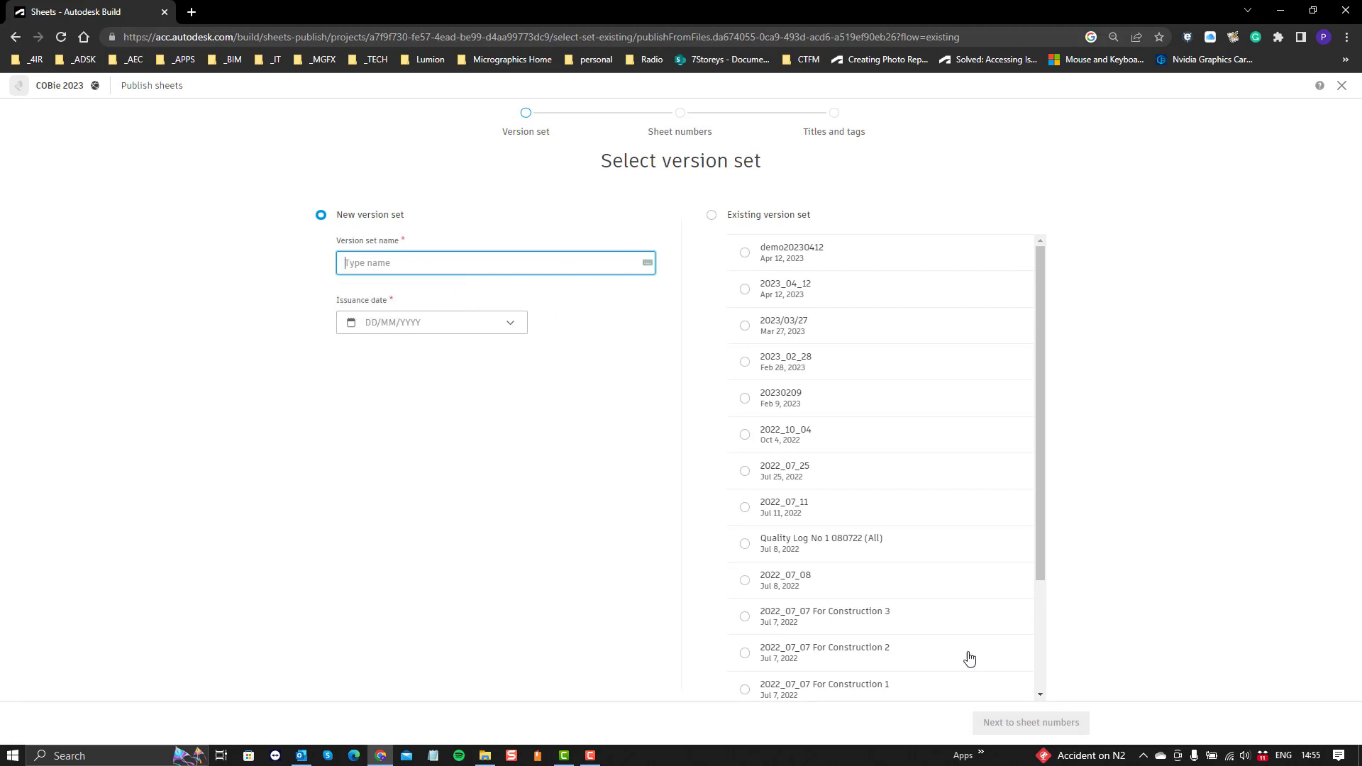
click(1311, 756)
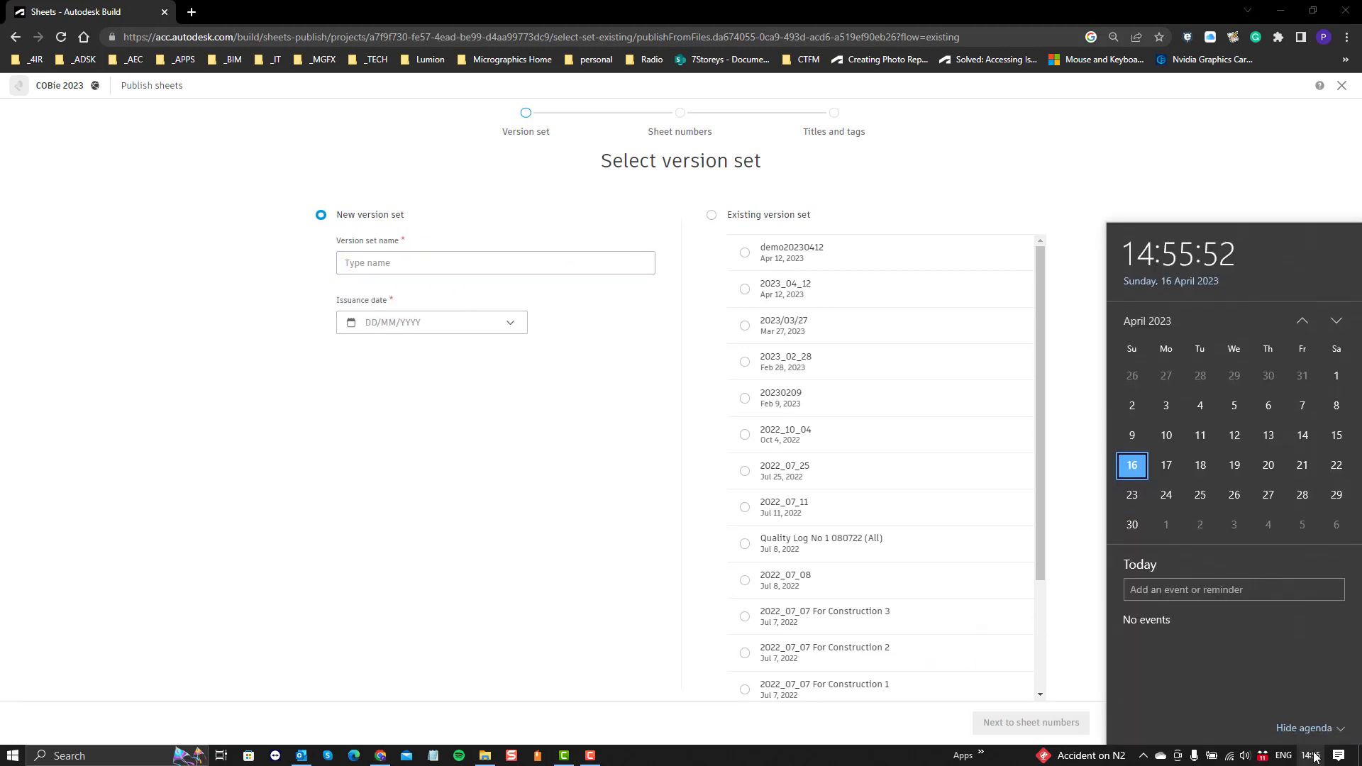
click(526, 399)
click(409, 264)
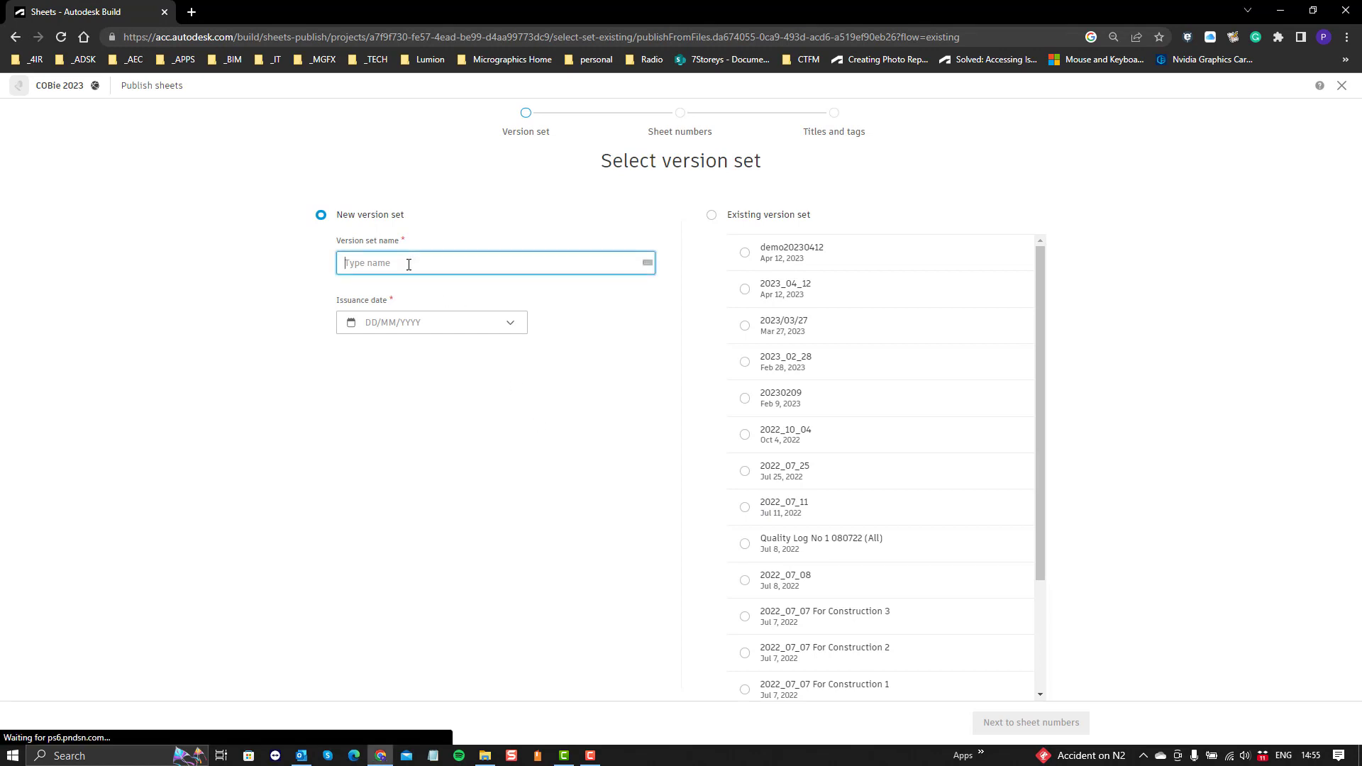
text(20230416)
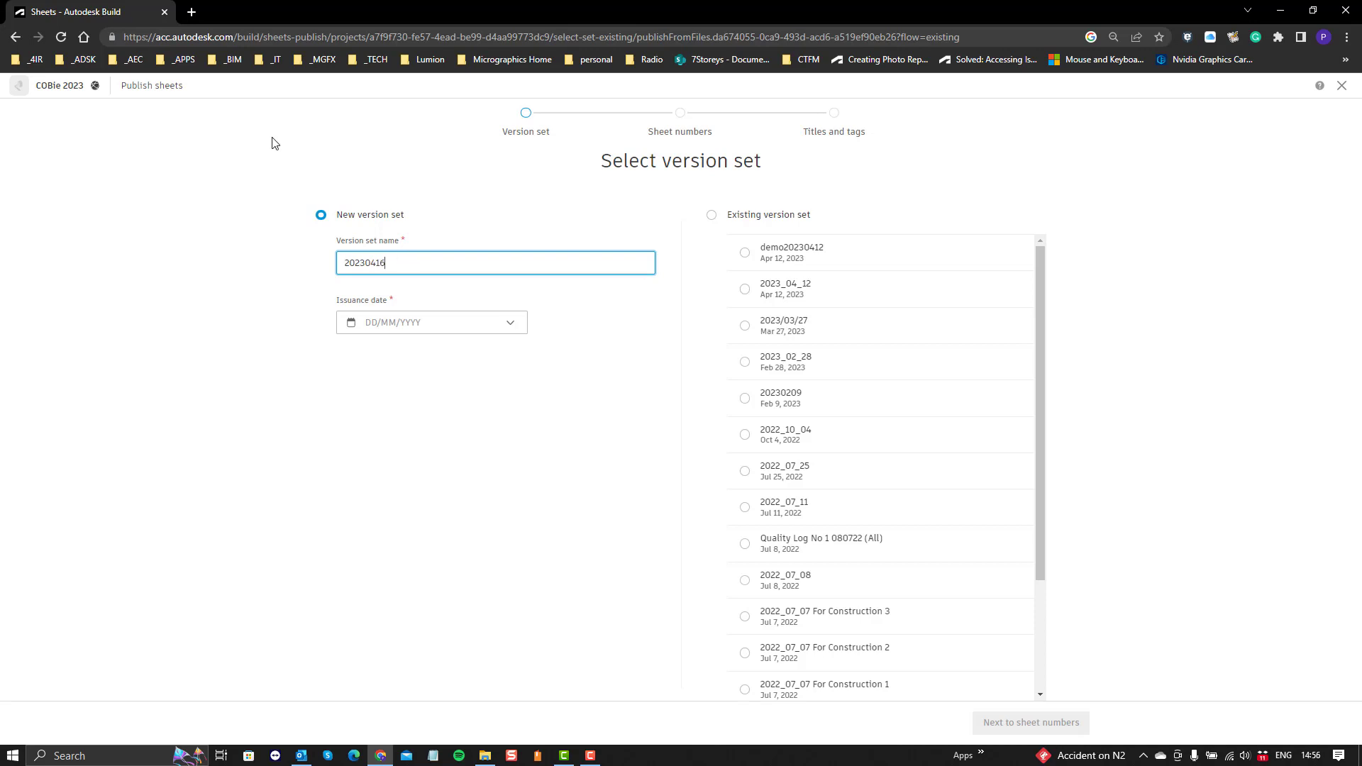
Step: Set the version set's issuance date to 4/16/2023 and continue to the sheet numbers, accepting that markups are excluded
click(420, 328)
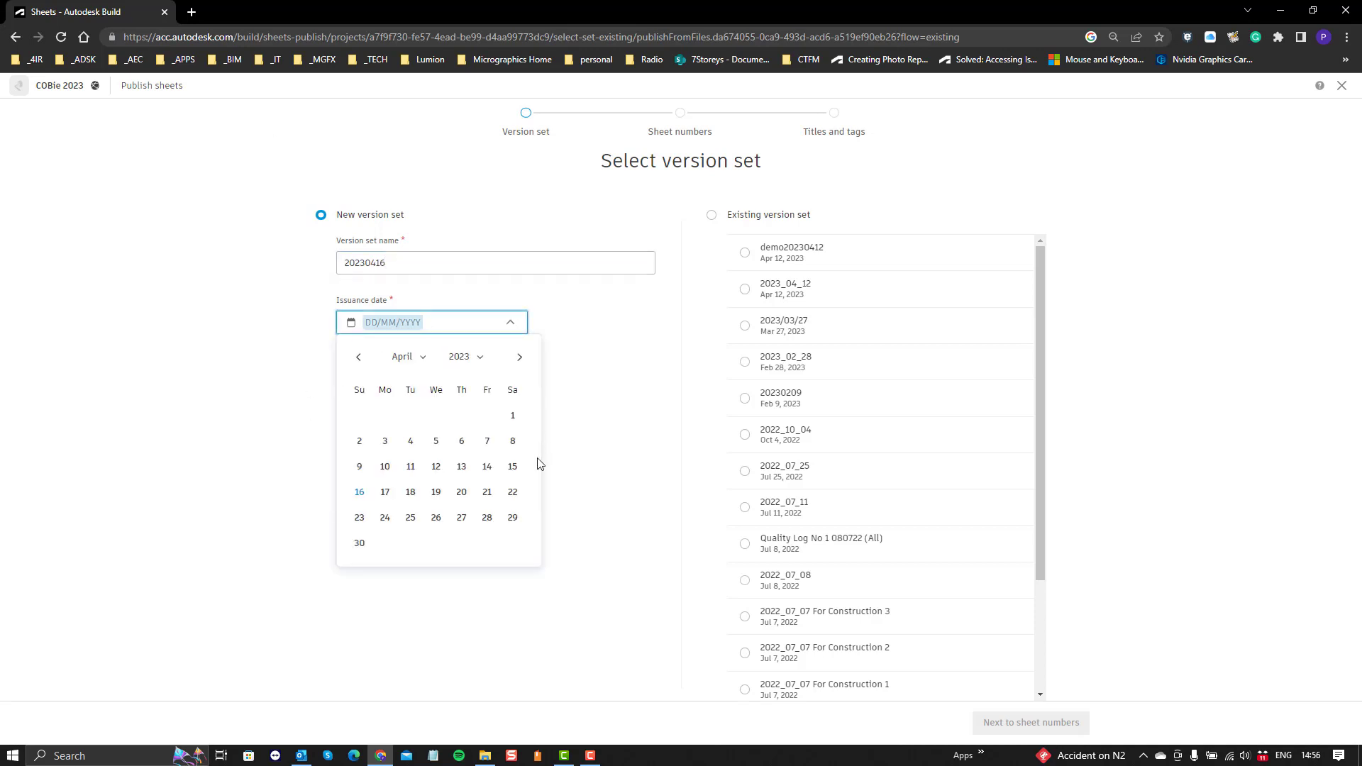
click(359, 492)
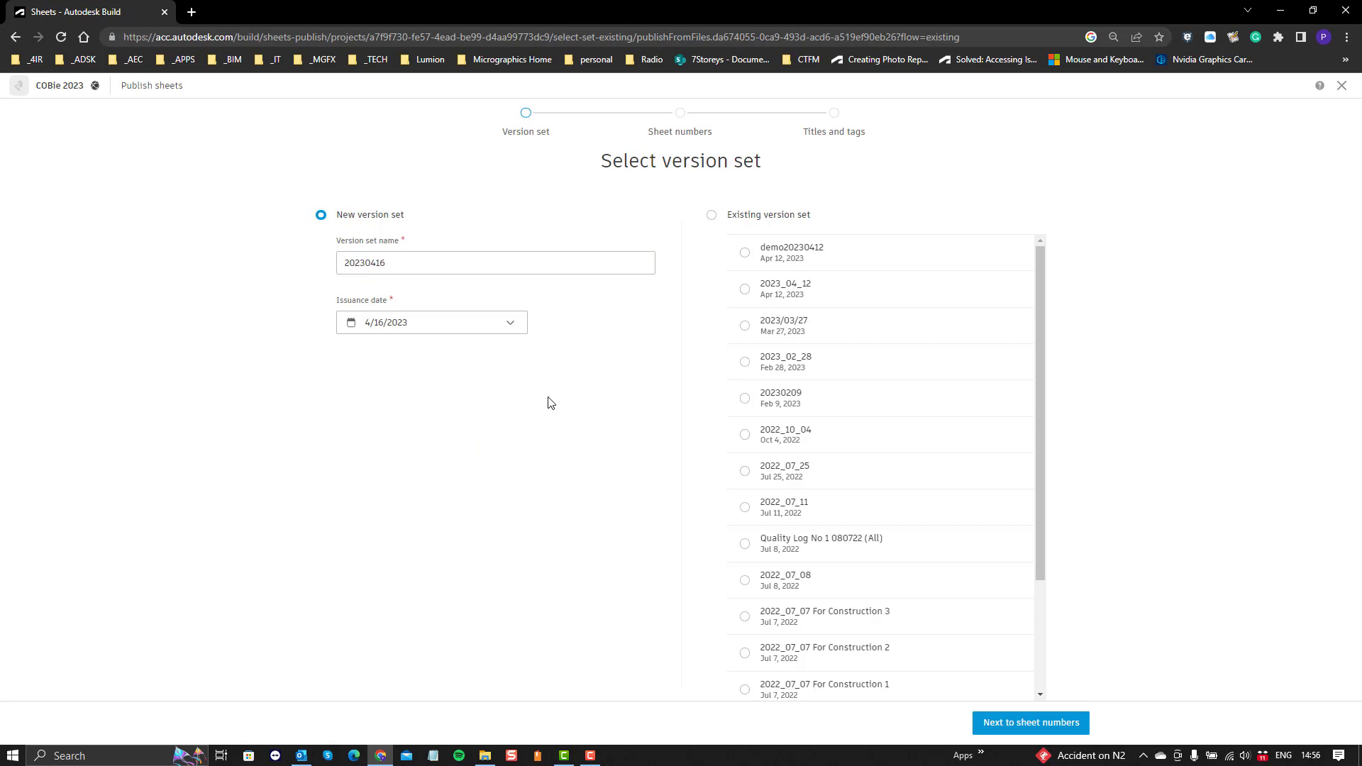
click(1011, 725)
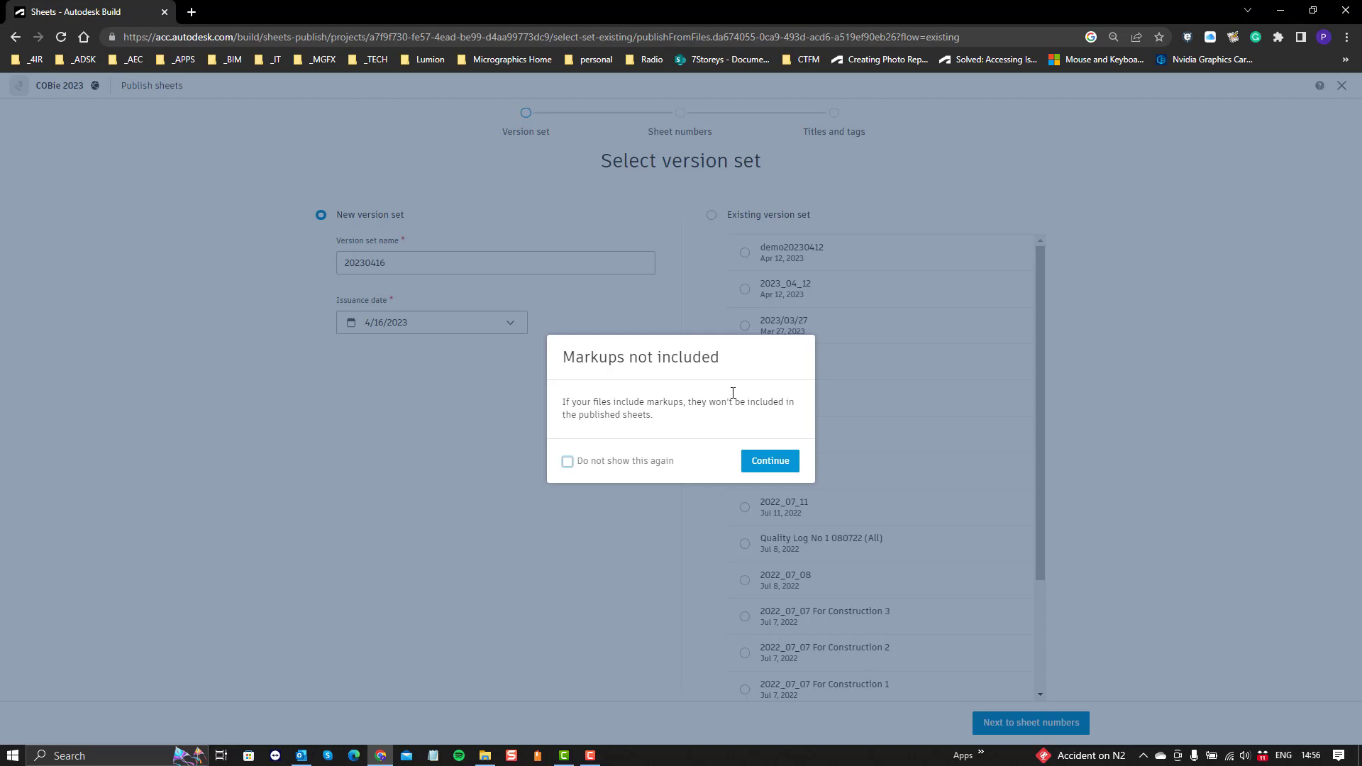
click(789, 470)
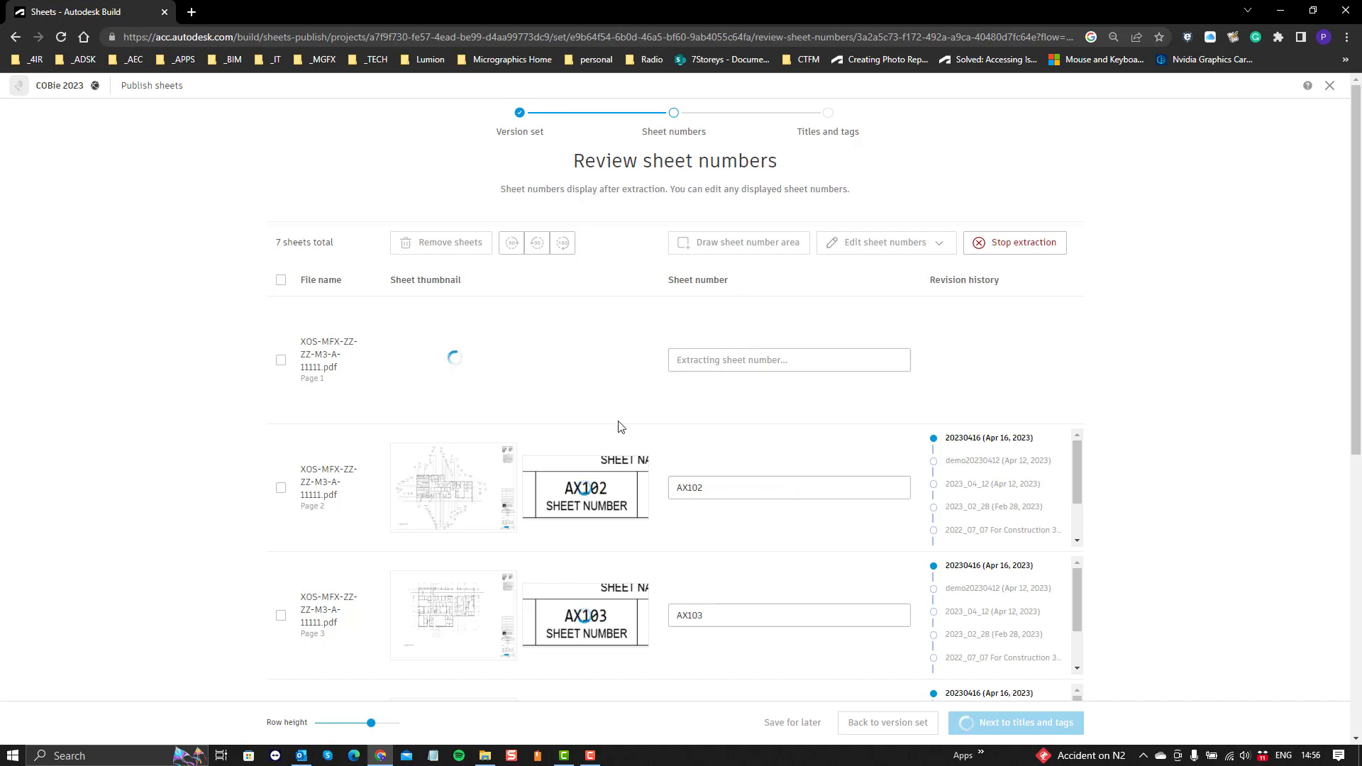
Step: Select all seven sheets and save an extraction area drawn around the full drawing number in AX101's title block
click(281, 280)
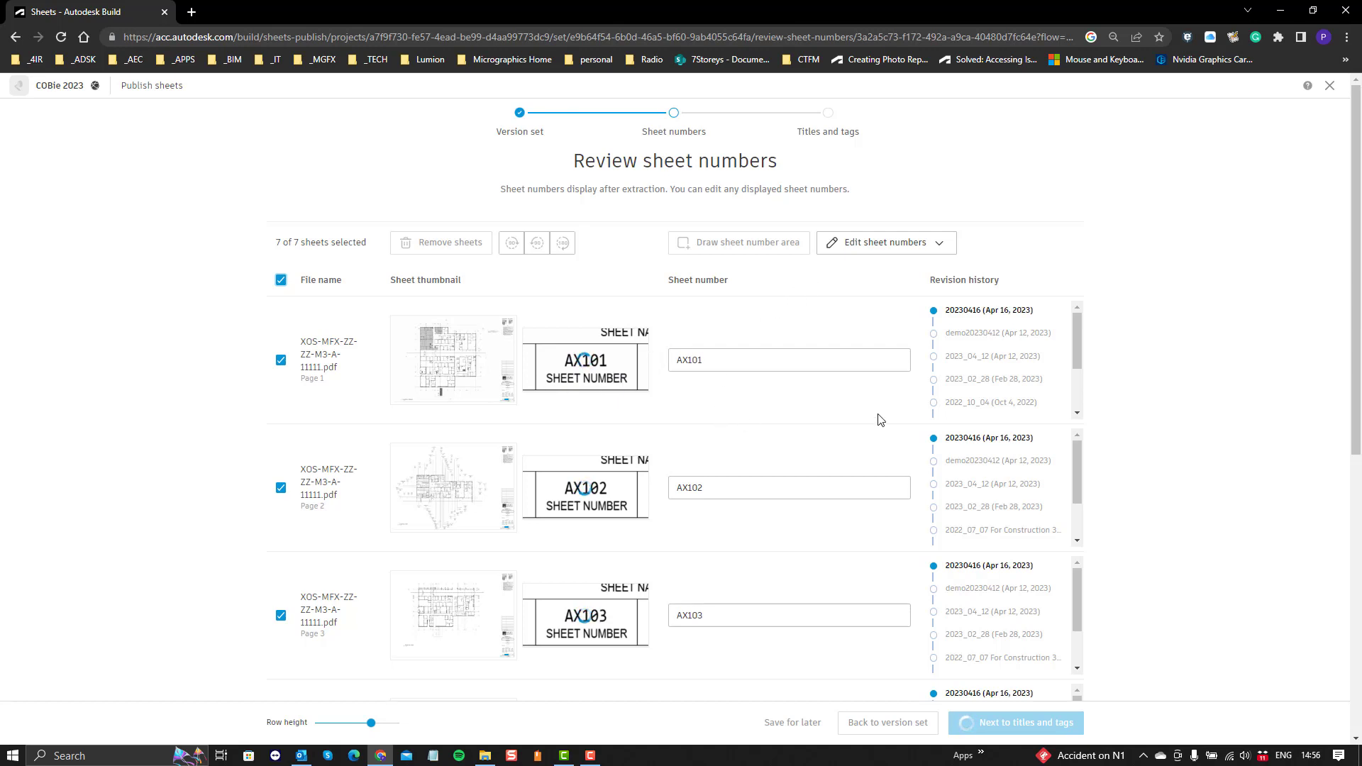
scroll(410, 397, down, 7)
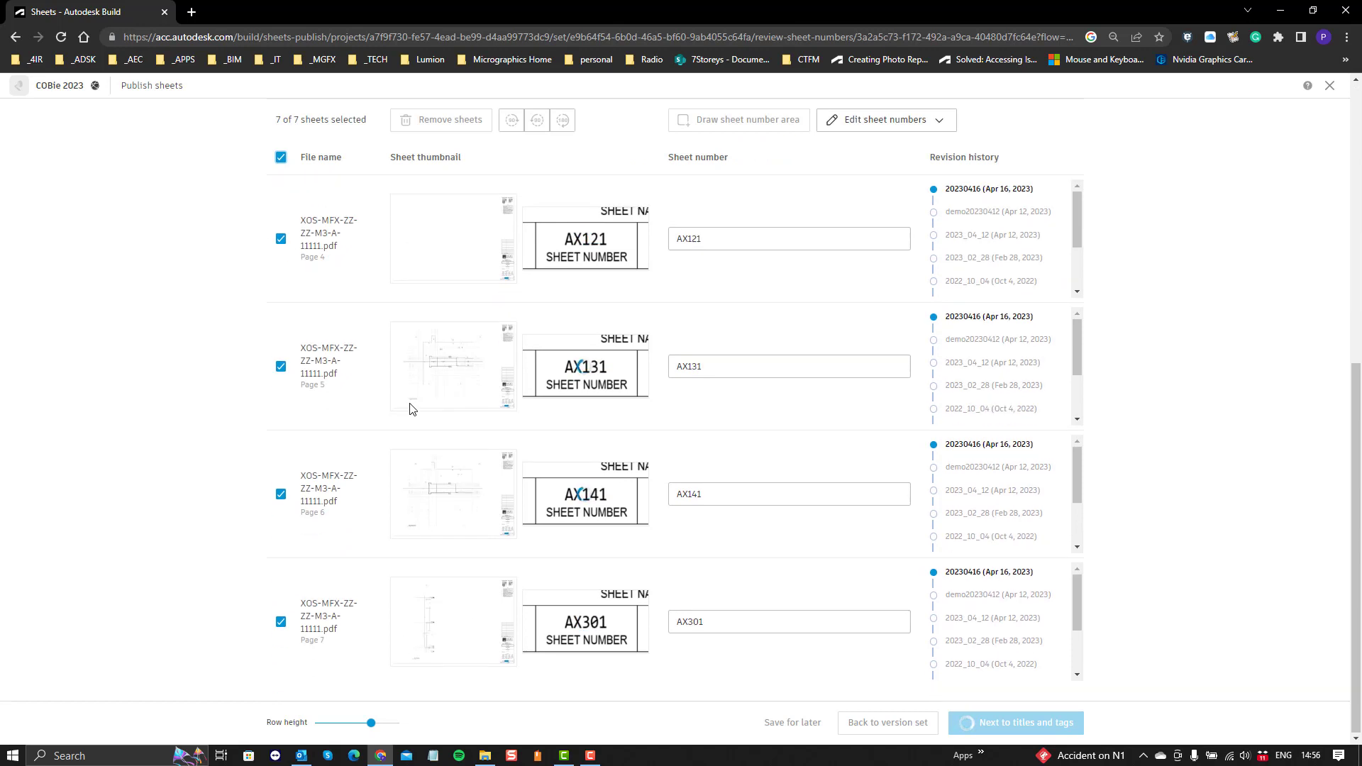
scroll(407, 411, up, 7)
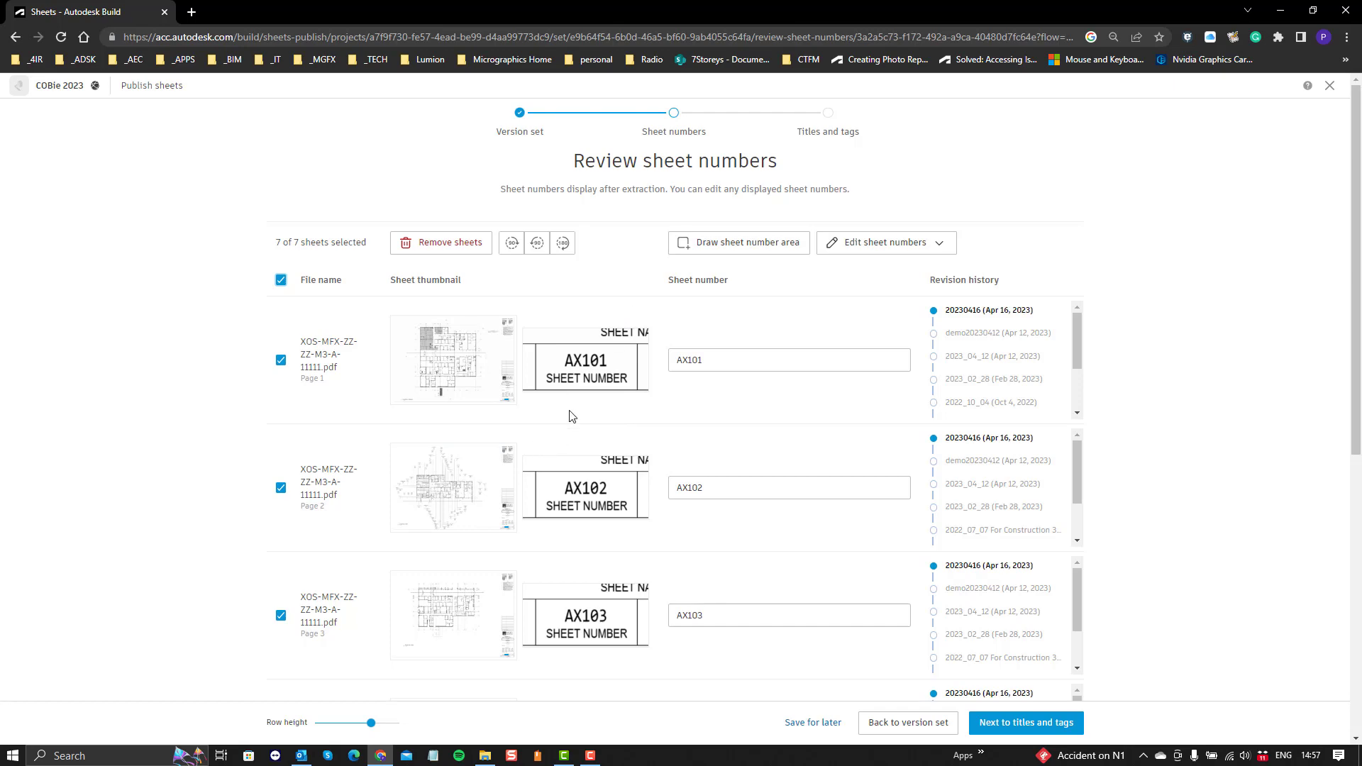
click(718, 244)
click(770, 467)
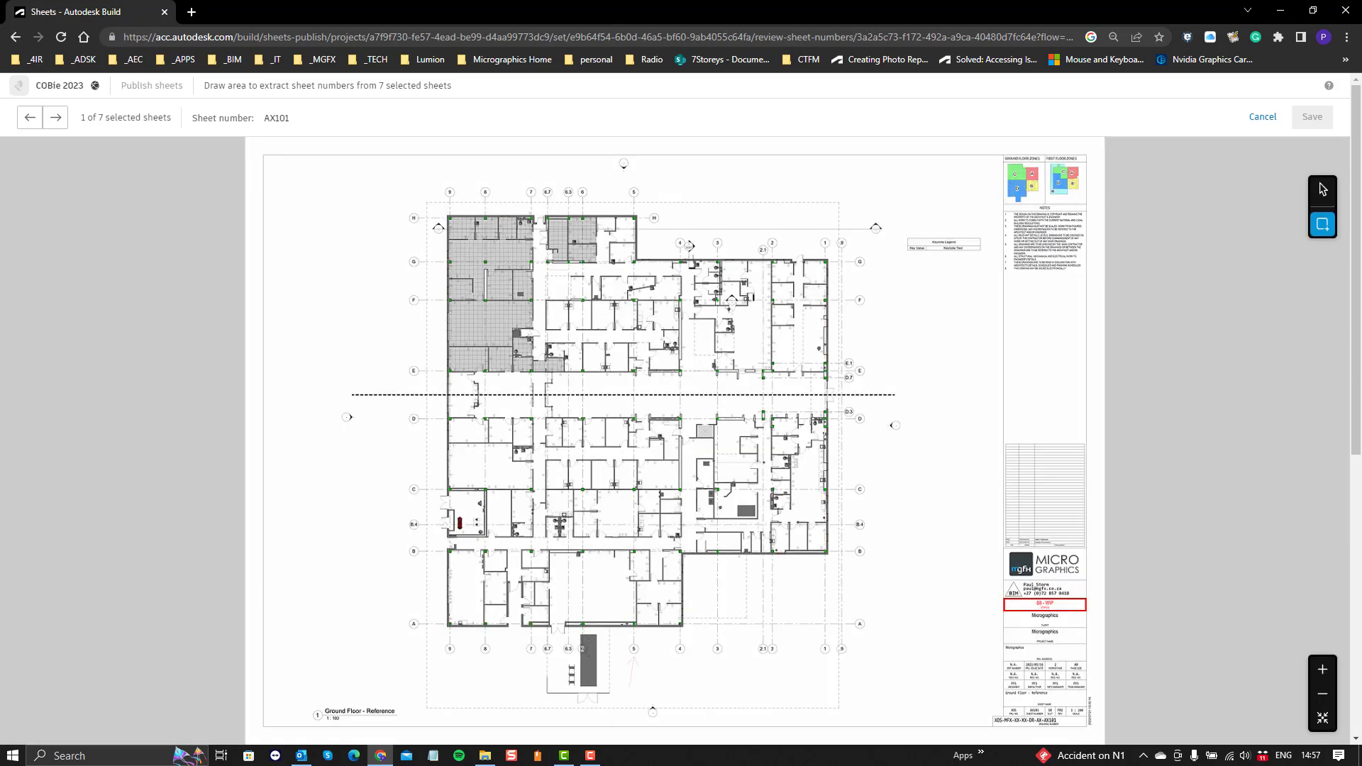
scroll(988, 690, up, 10)
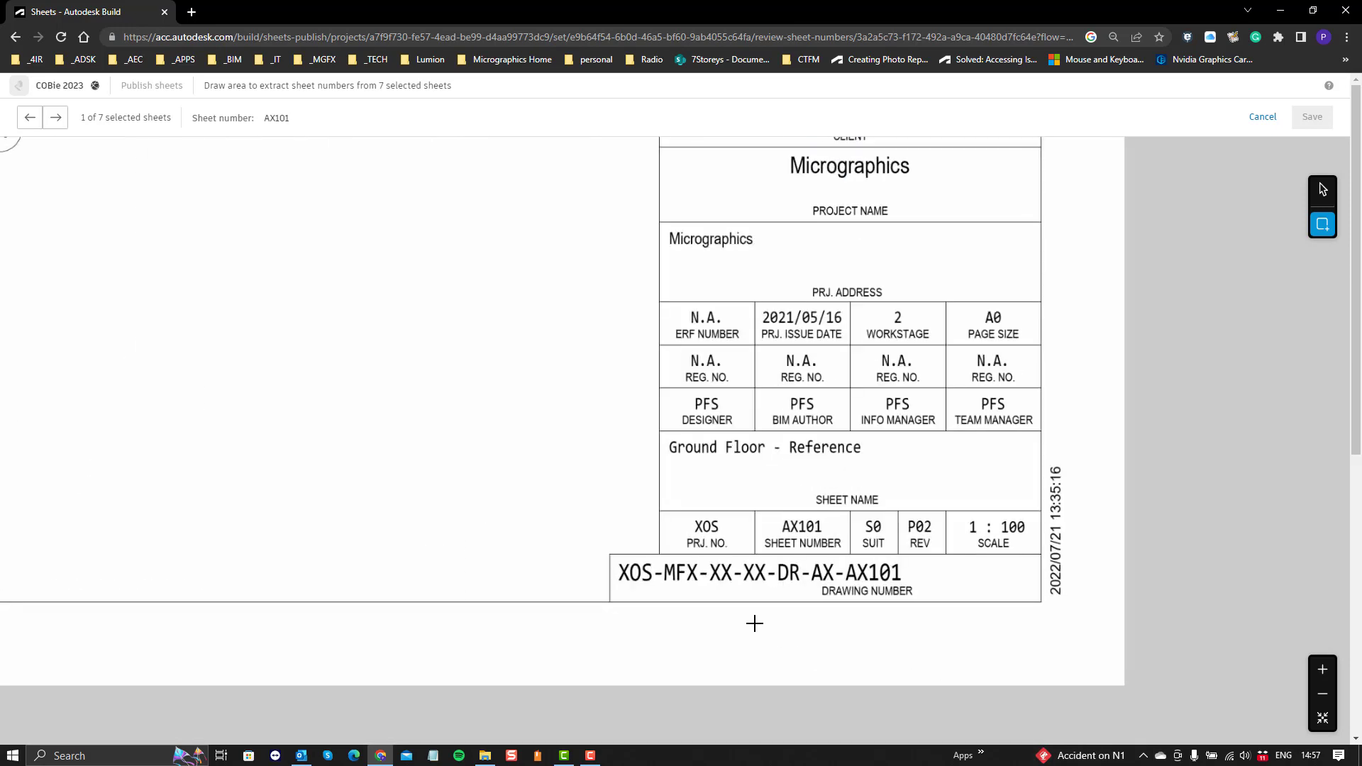
scroll(760, 561, up, 2)
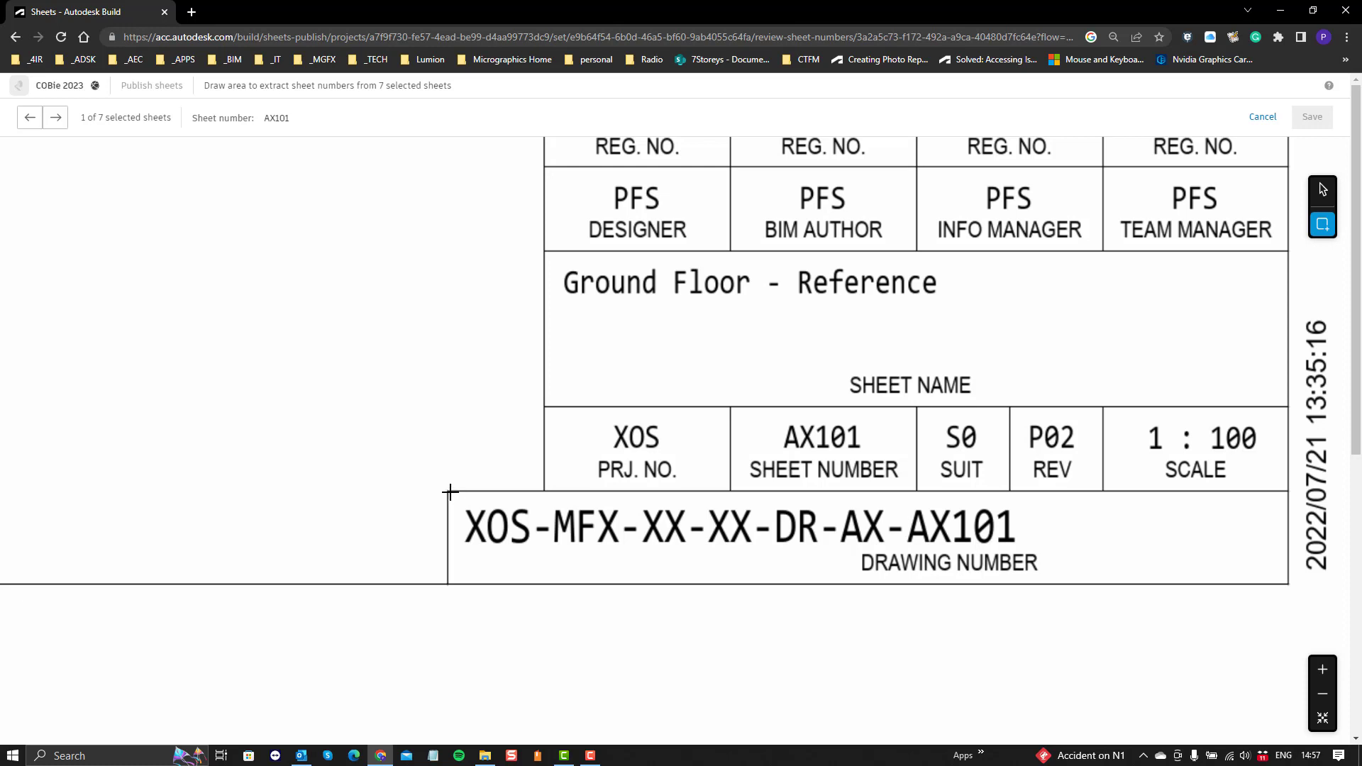
mouse_move(450, 492)
mouse_down()
mouse_move(1231, 588)
mouse_move(1319, 568)
mouse_move(1289, 555)
mouse_up()
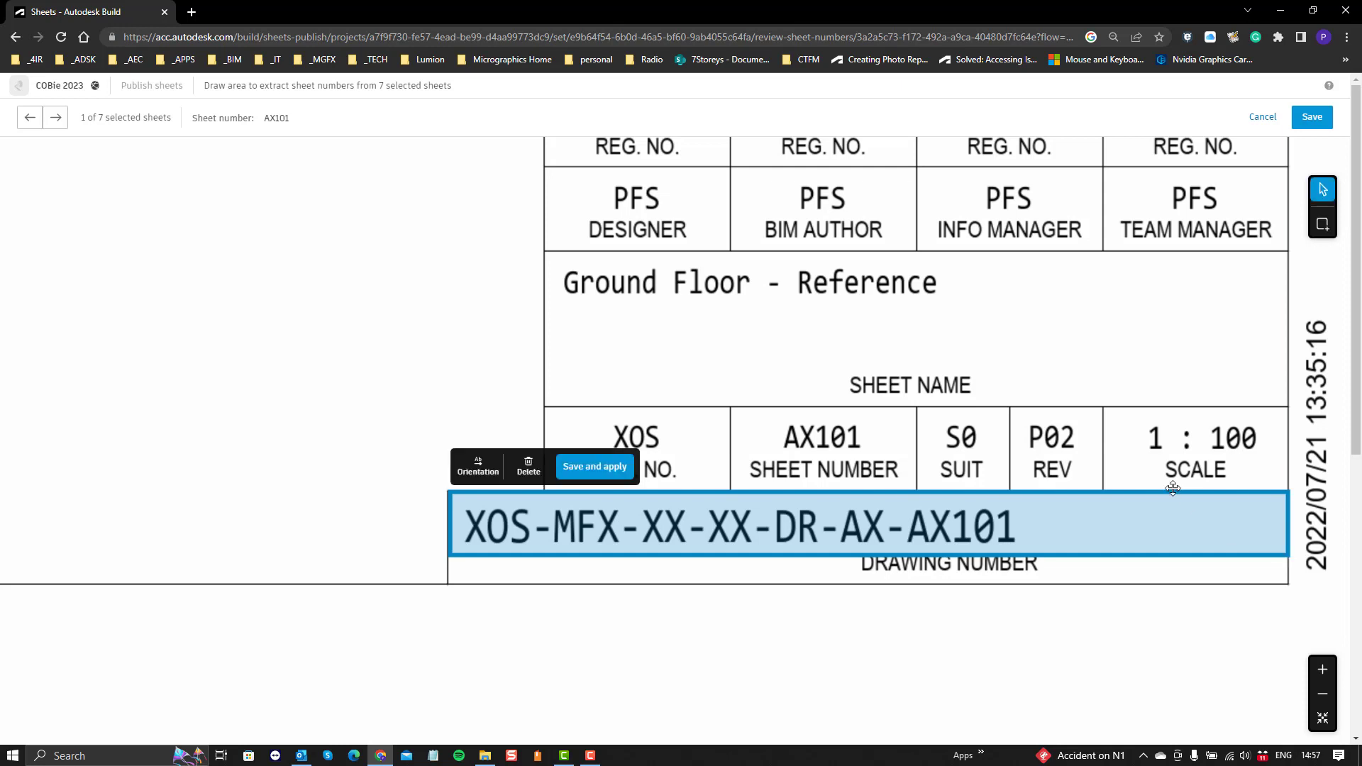
click(1311, 117)
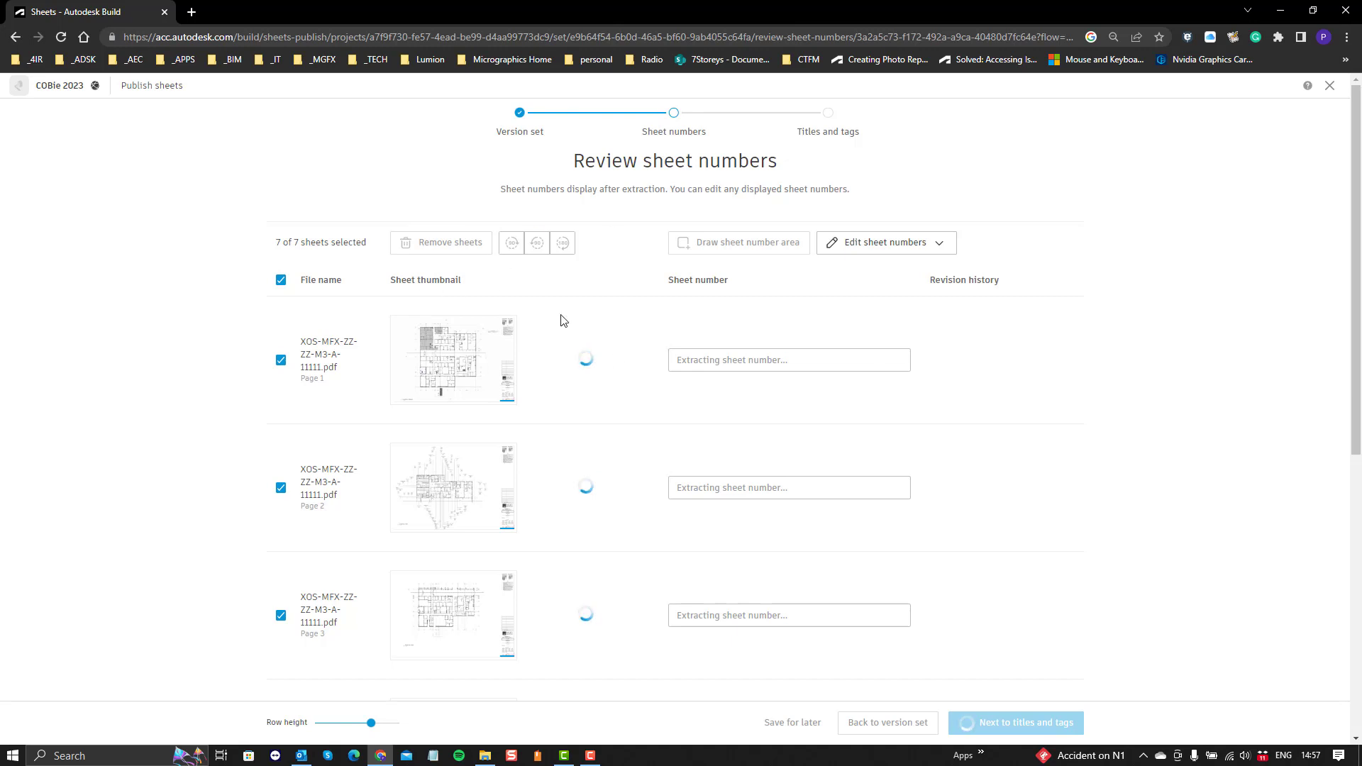
Step: Check the re-extracted sheet numbers and proceed to the sheet titles and tags
scroll(563, 346, down, 7)
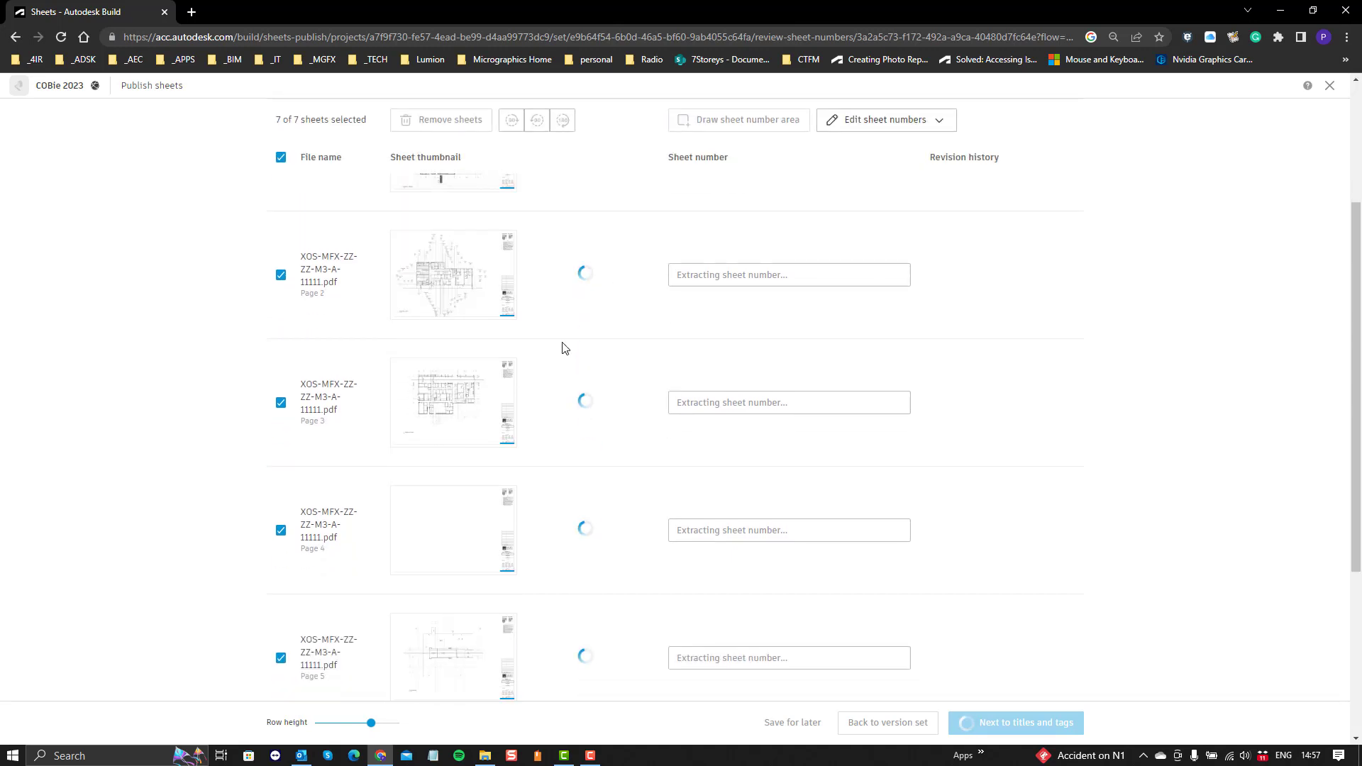
scroll(563, 348, up, 7)
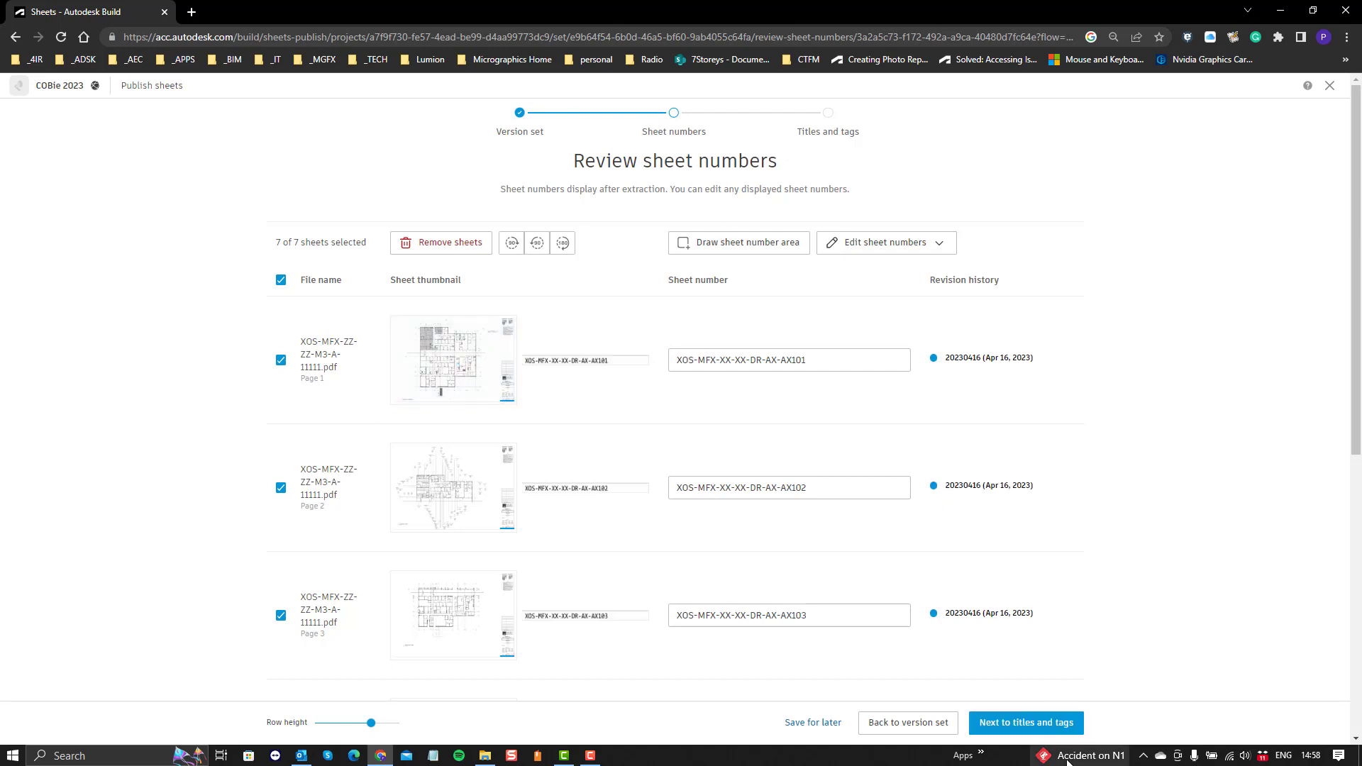
click(1020, 722)
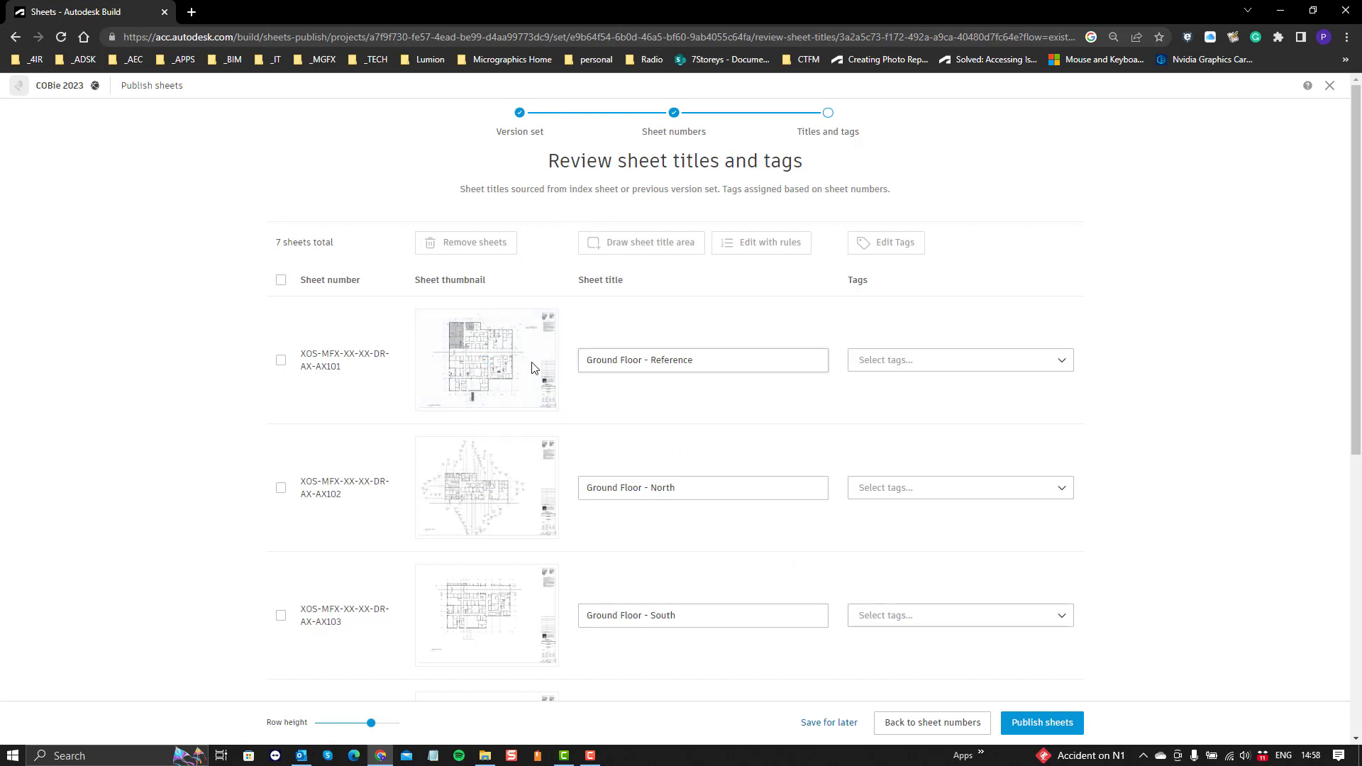
Step: Review the sheet titles and check which tags are available for the Ground Floor - Reference sheet
scroll(648, 502, down, 6)
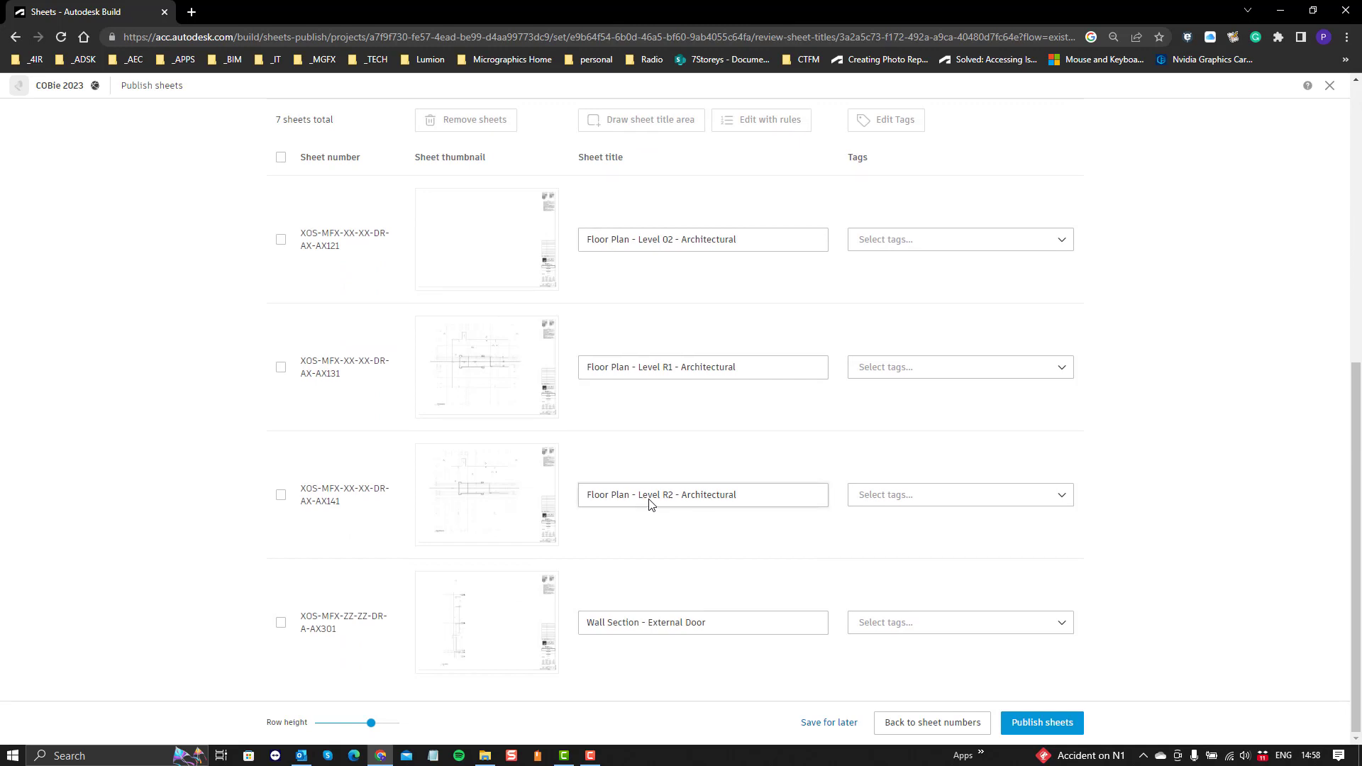
scroll(649, 503, up, 7)
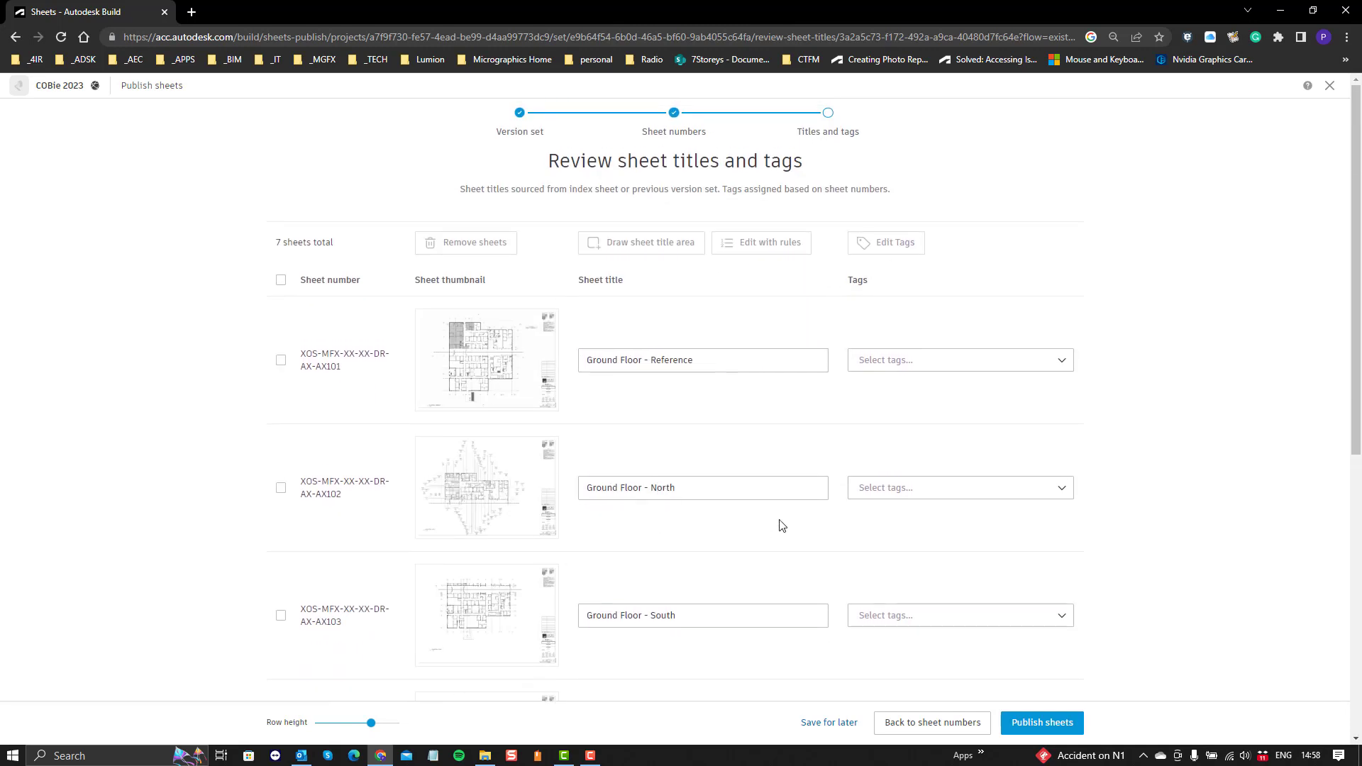
click(902, 361)
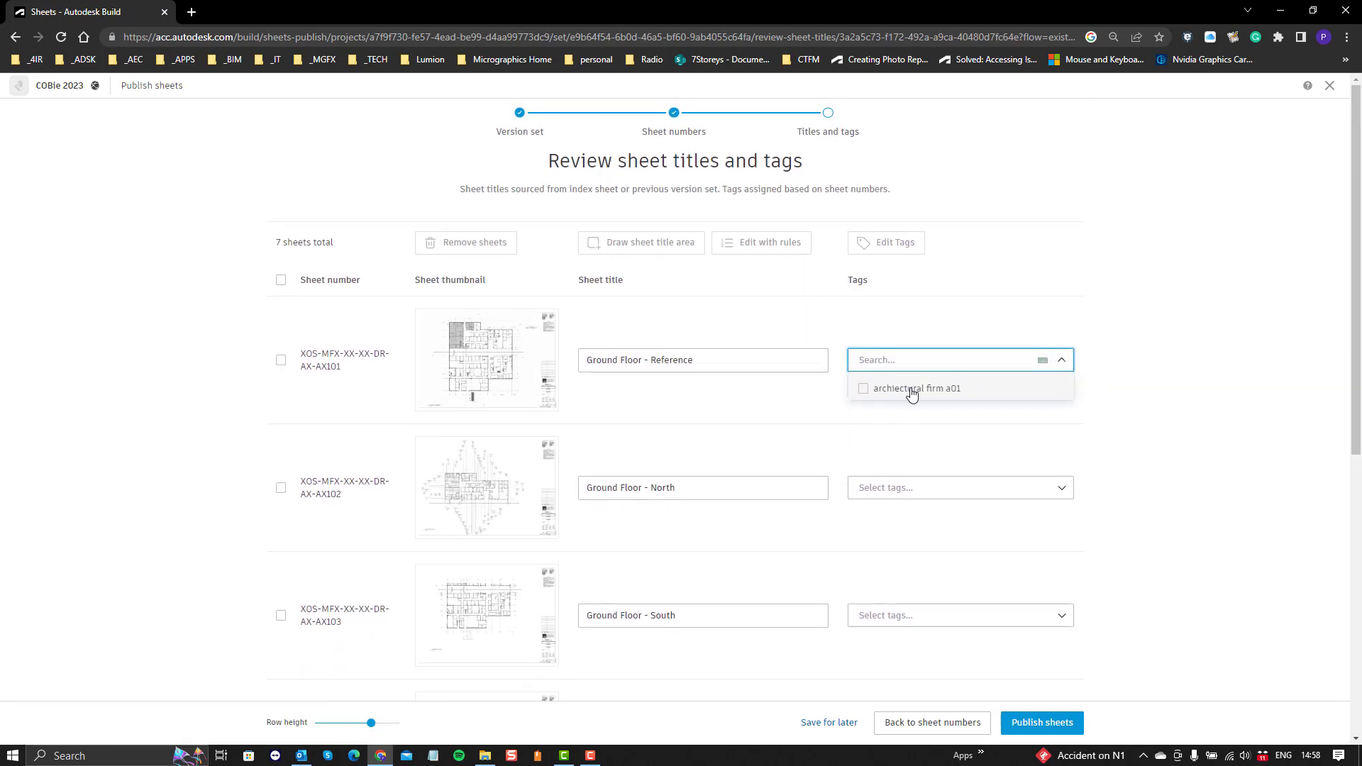
click(903, 316)
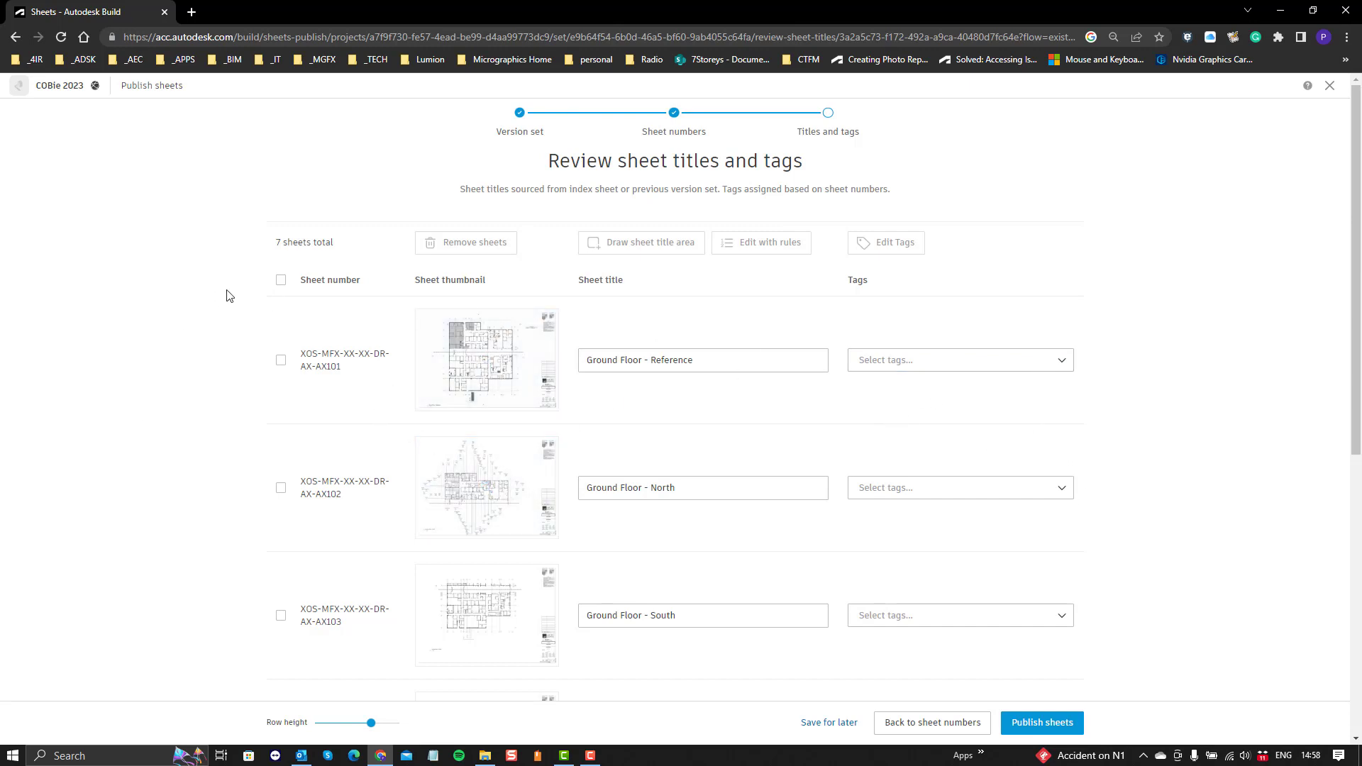
Step: Select all seven sheets and start editing their tags together
click(280, 280)
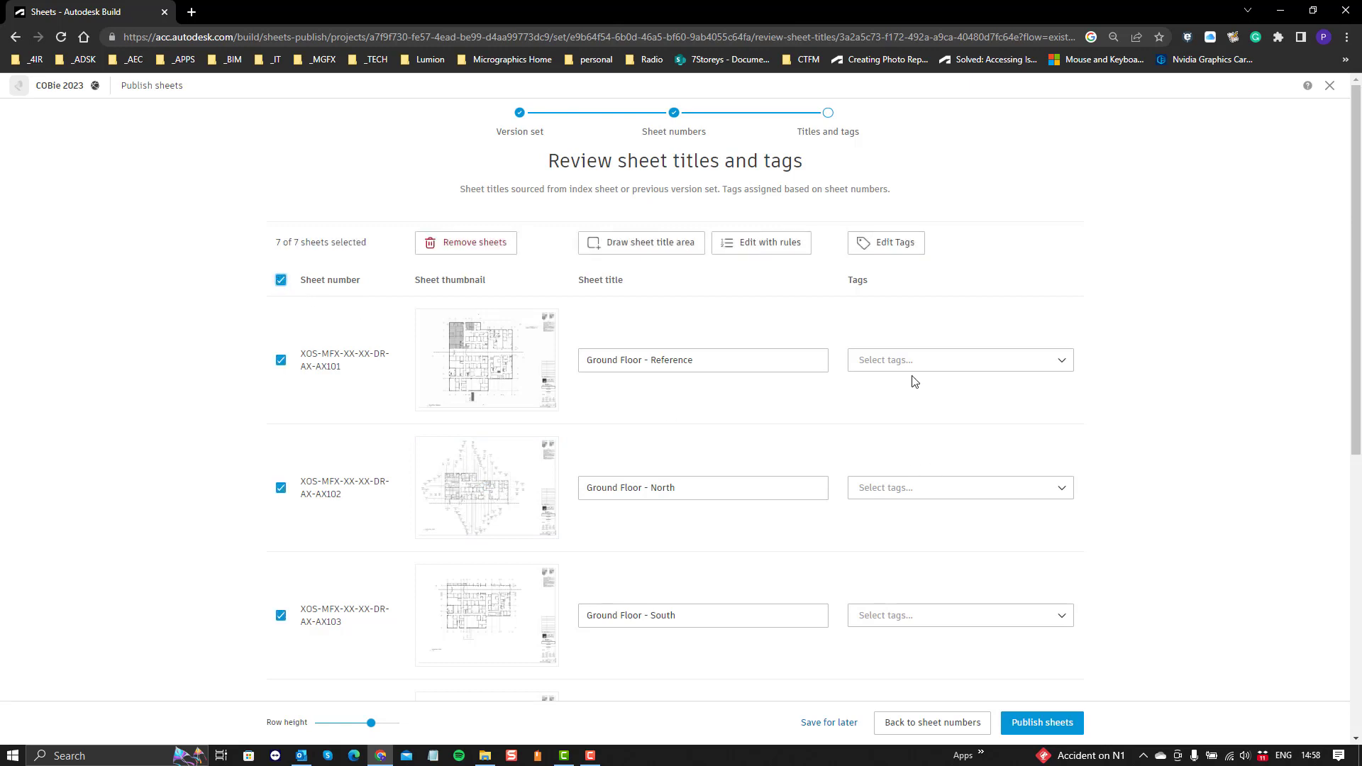
click(896, 243)
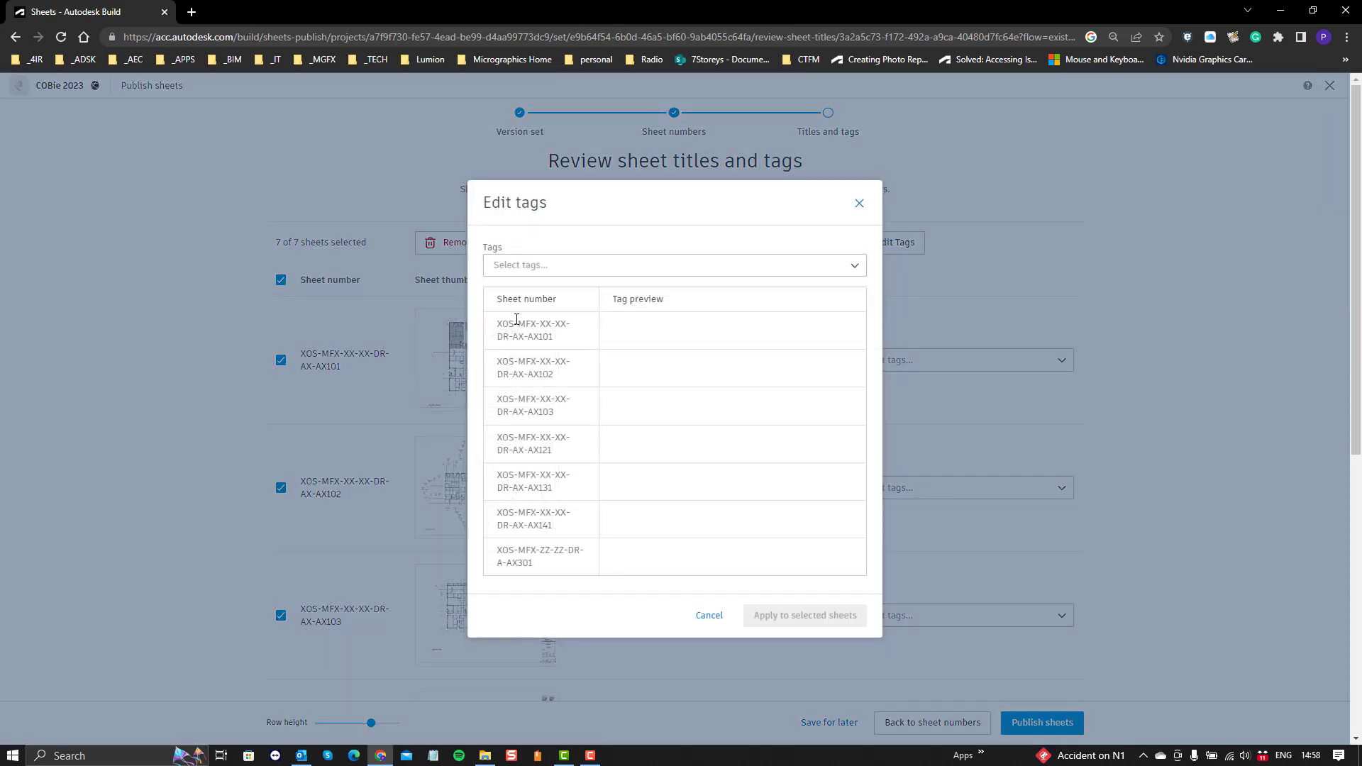
click(572, 267)
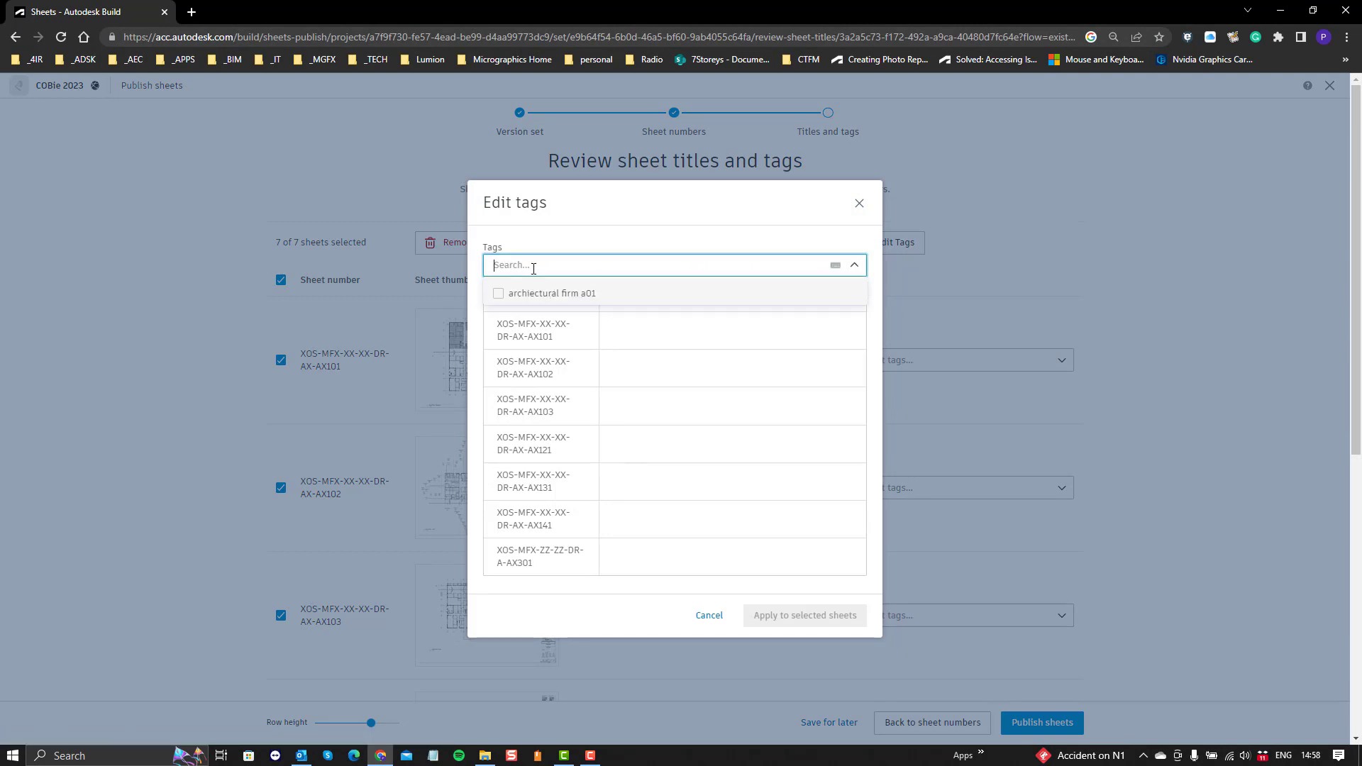
text(Micrographics)
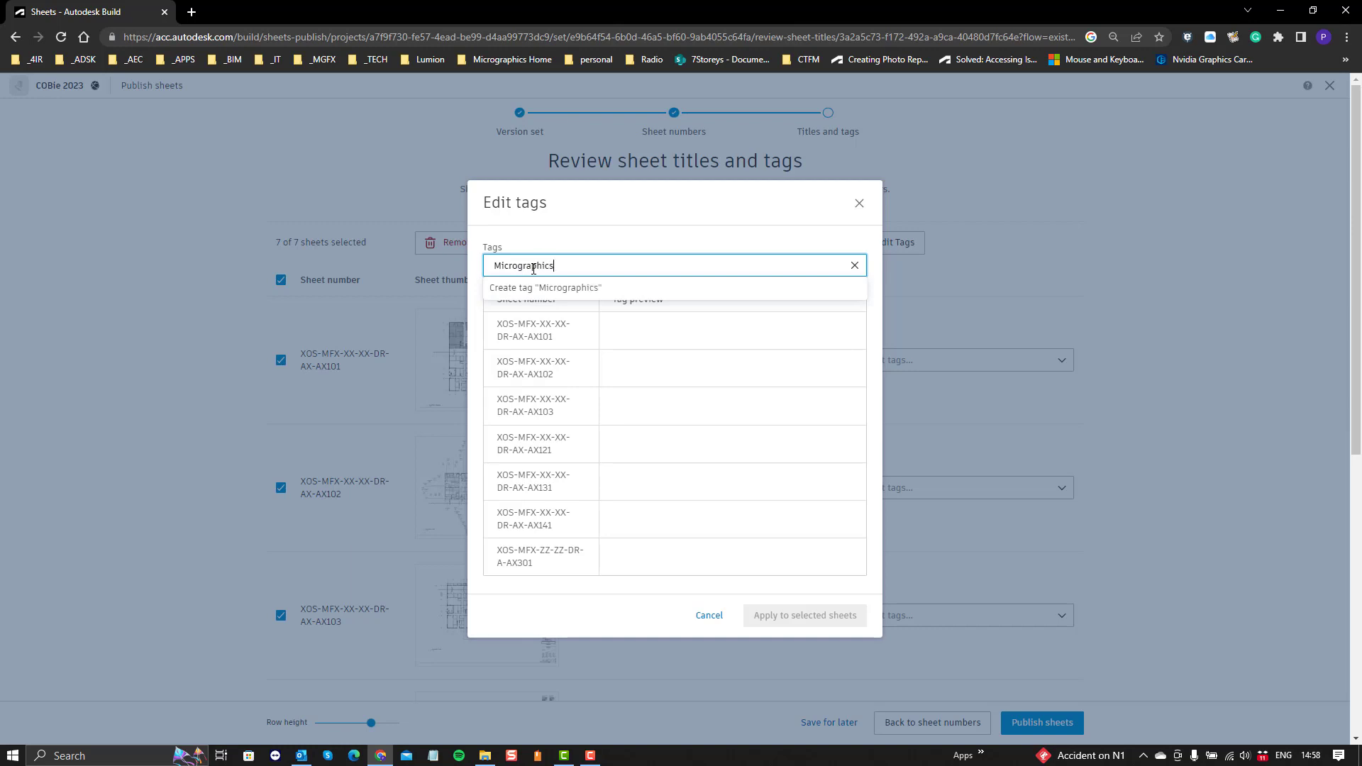
key(Return)
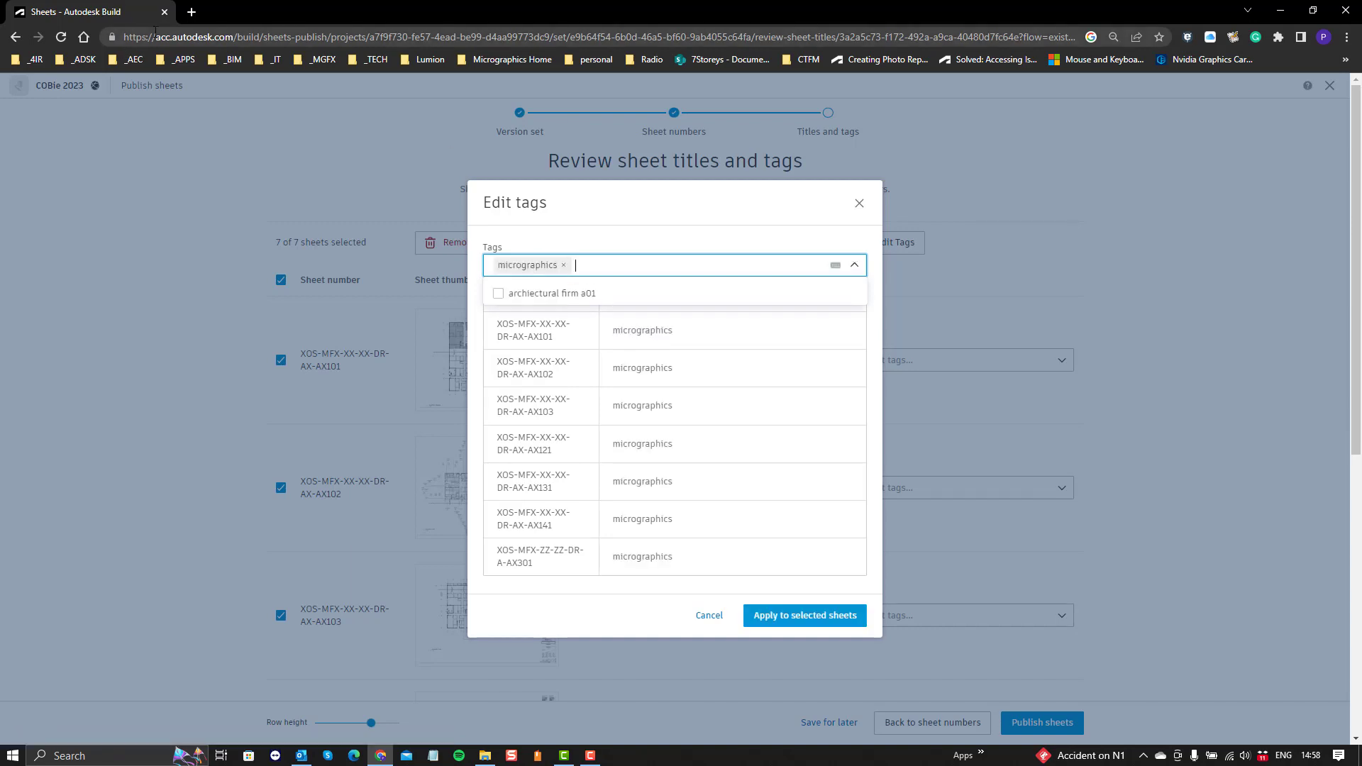
click(565, 263)
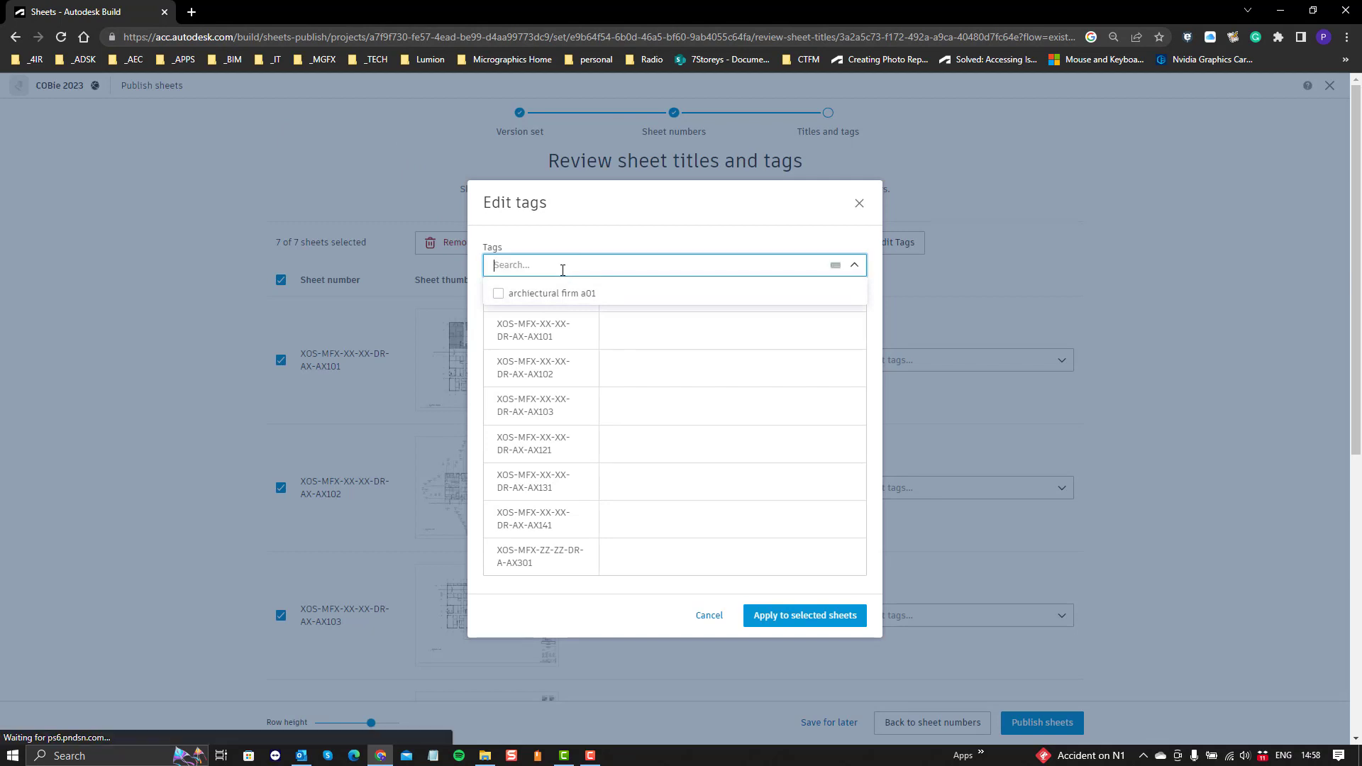
Step: Create the tag Micrographics and apply it to all the selected sheets
text(M)
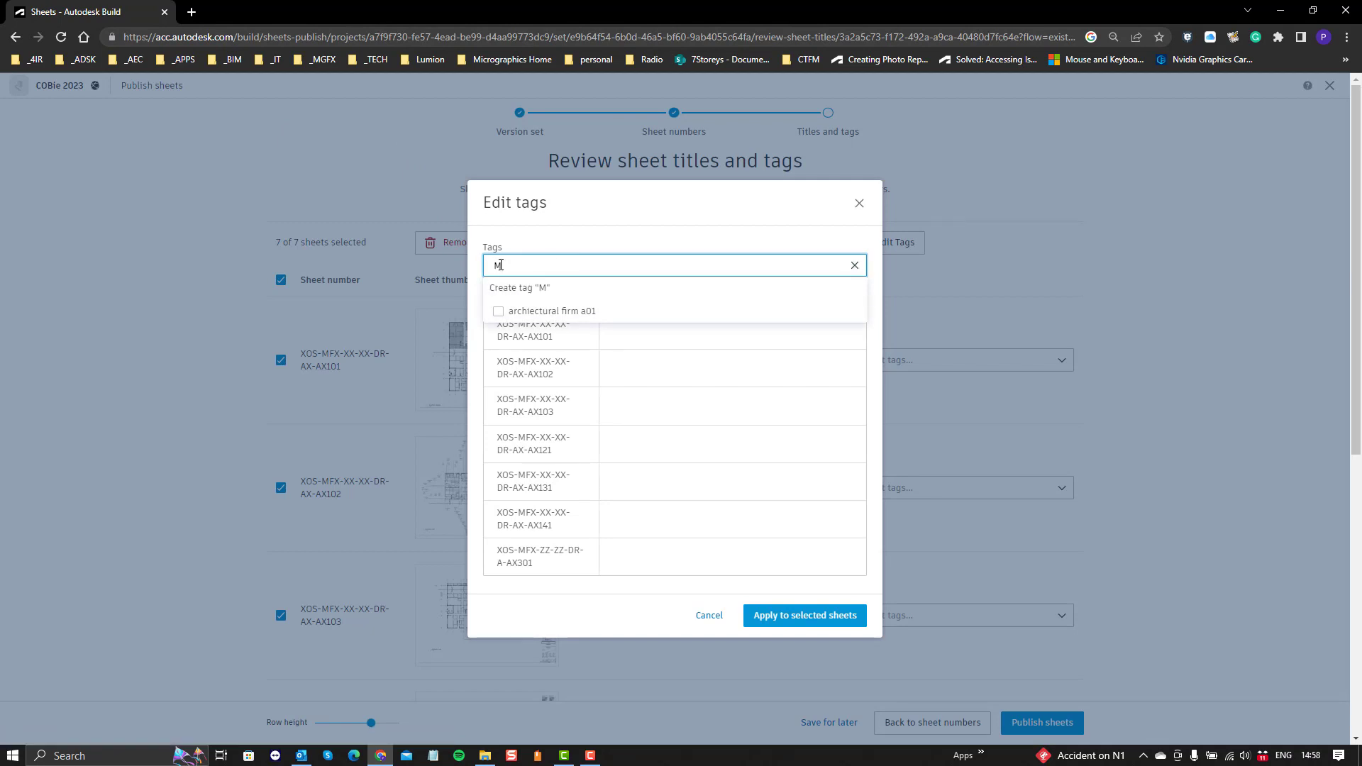
text(icrographics)
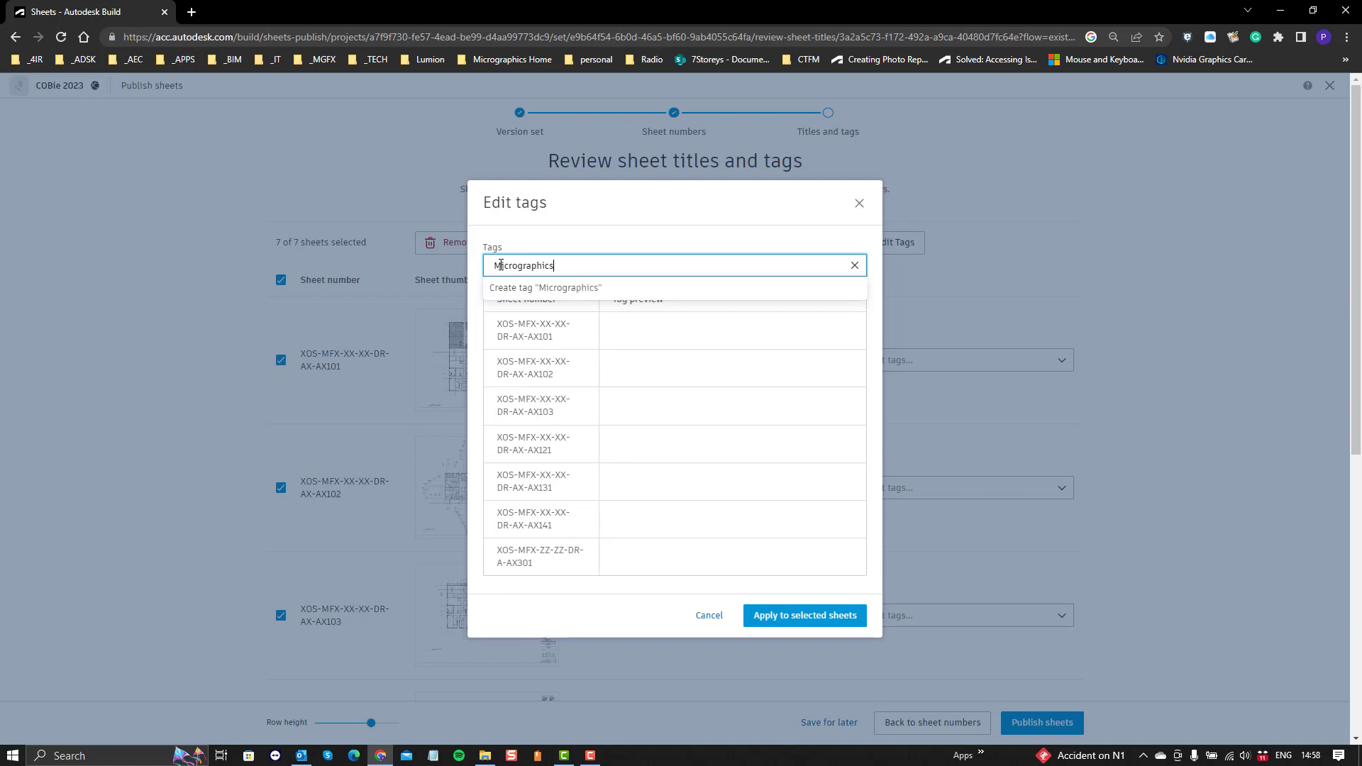
key(Return)
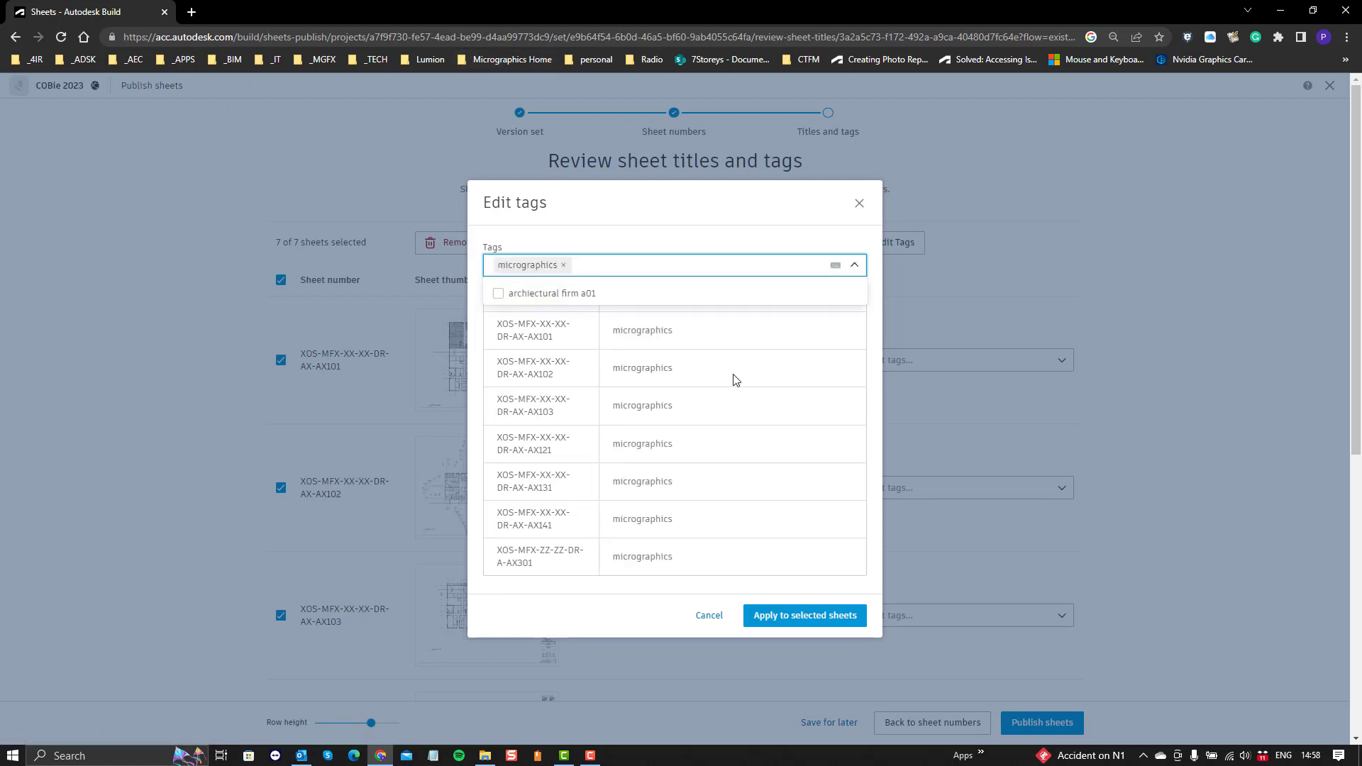
scroll(736, 381, down, 2)
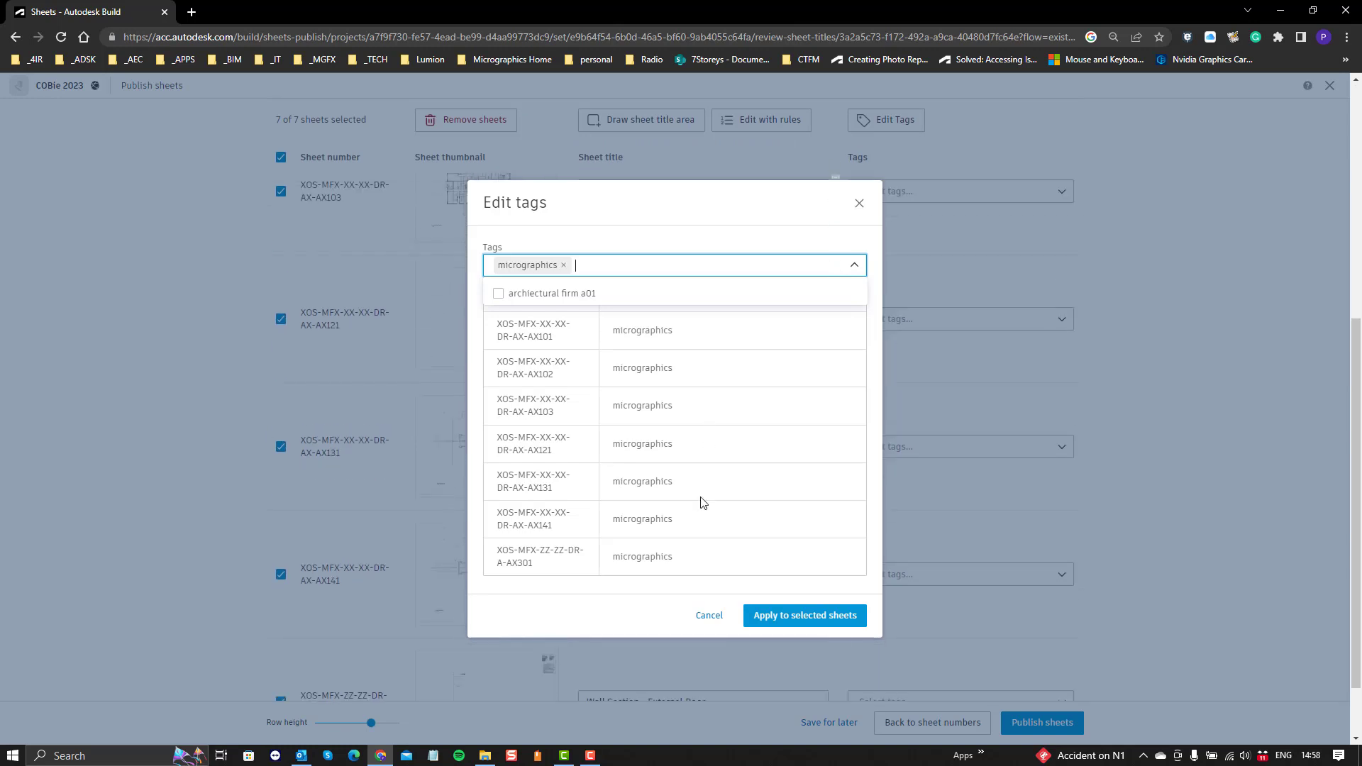
click(790, 620)
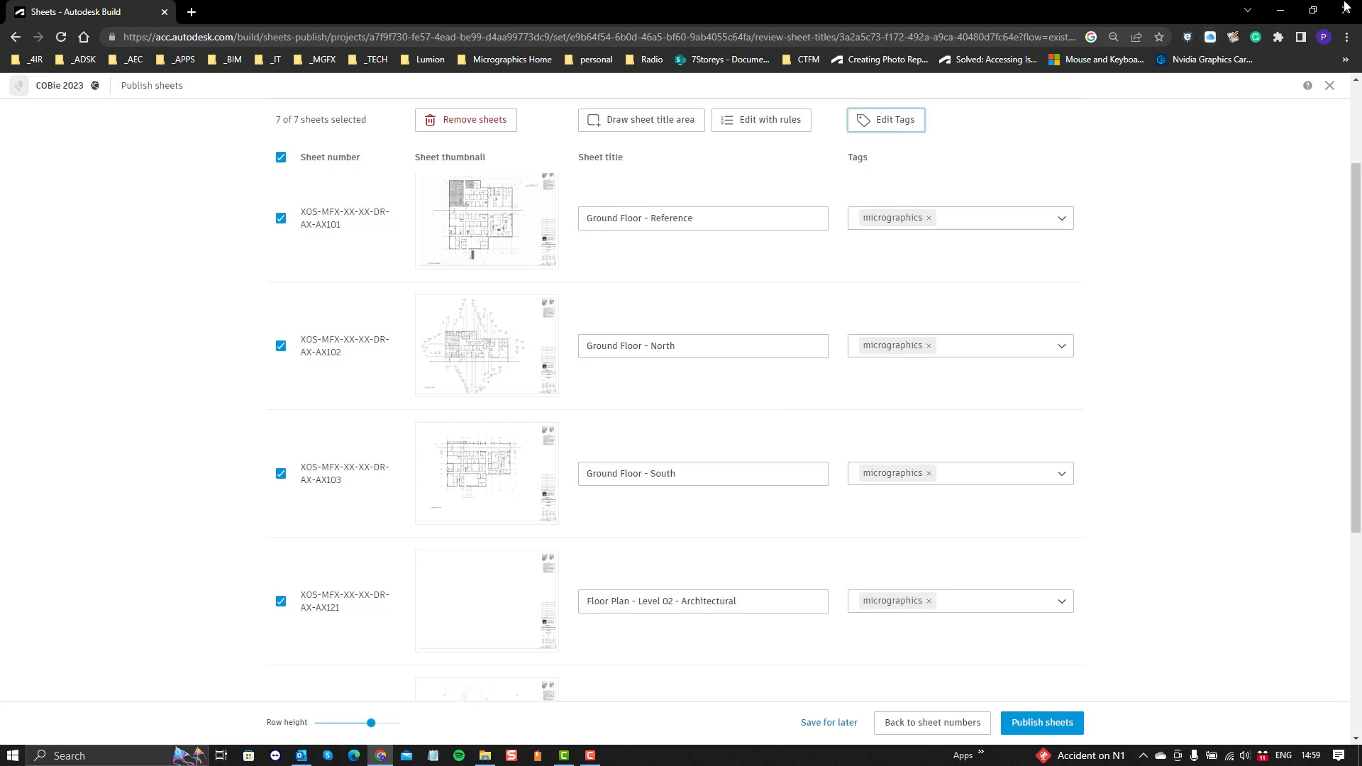
Step: Check the tags down the list, publish the seven sheets and view them in the Sheets tool
scroll(860, 304, down, 5)
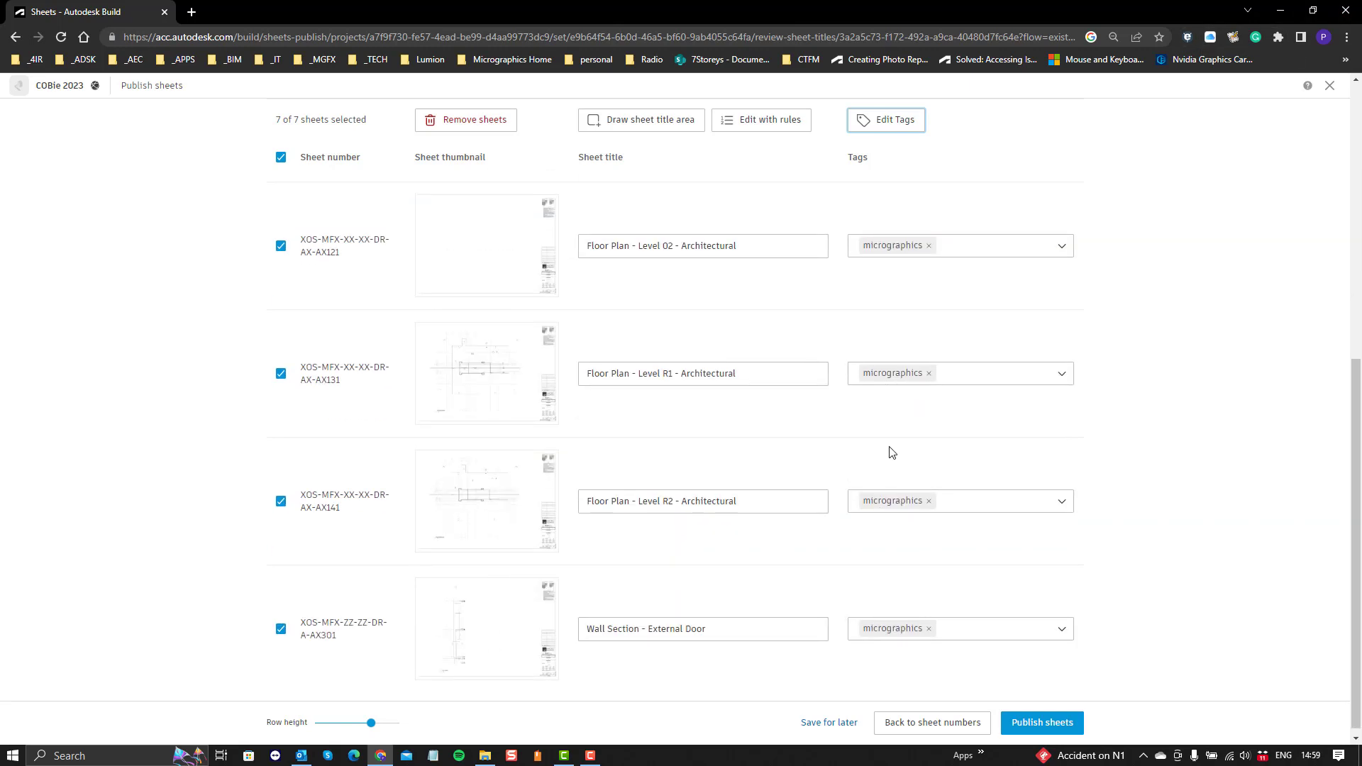
scroll(901, 625, up, 5)
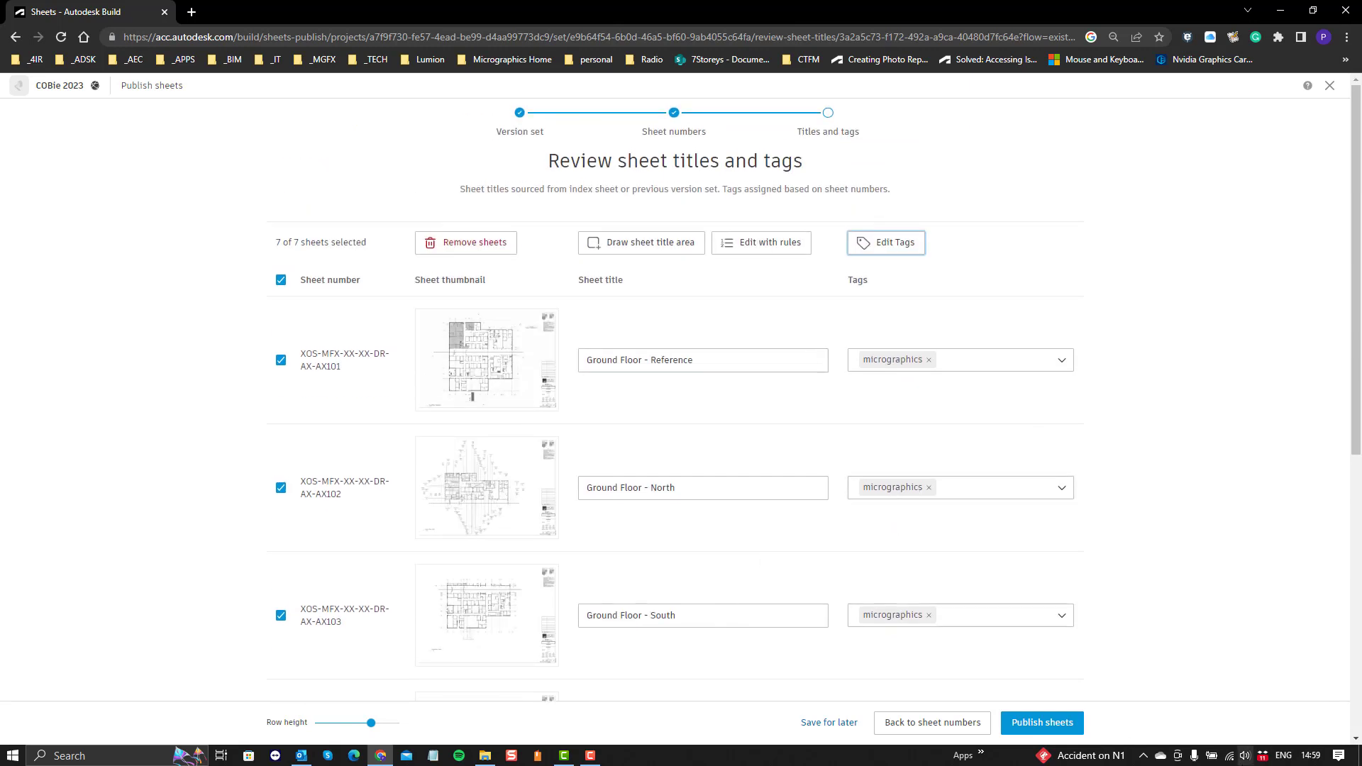
click(1045, 742)
click(1047, 723)
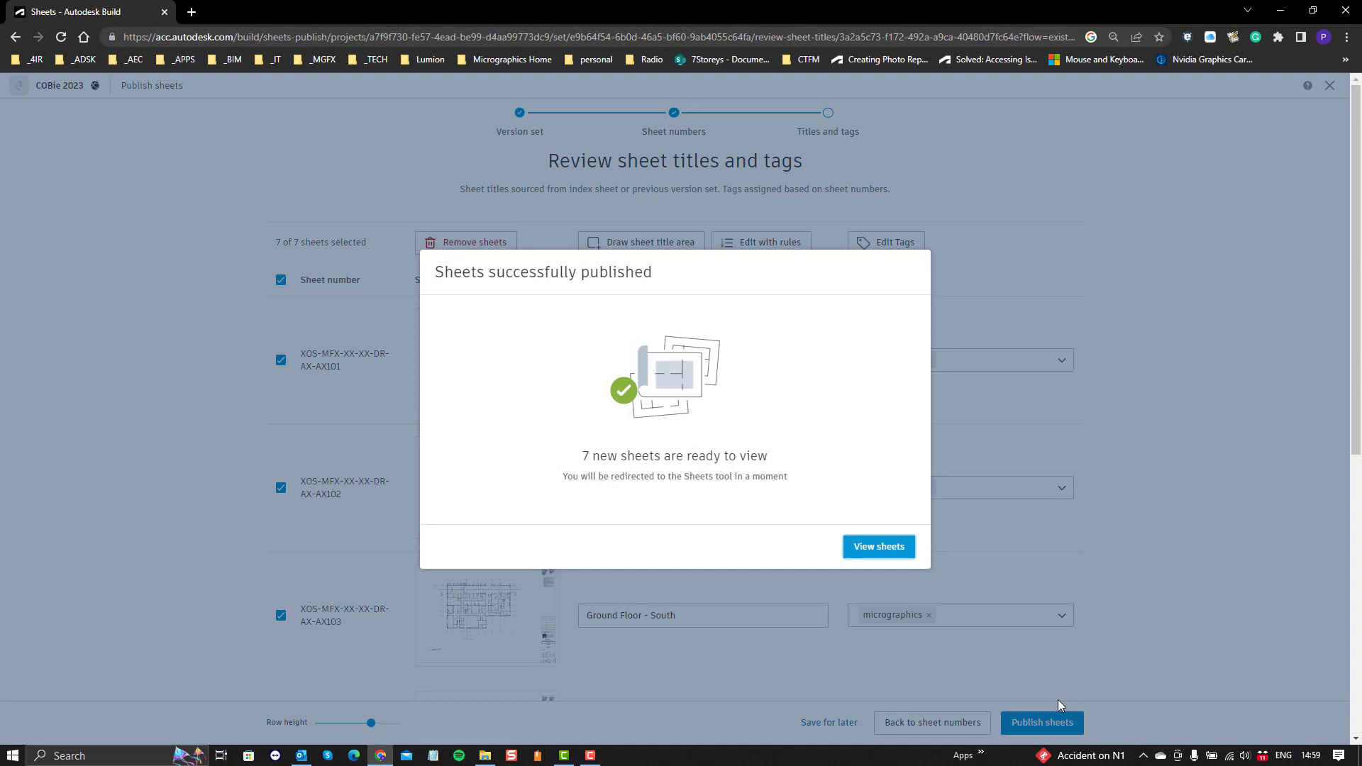
click(867, 550)
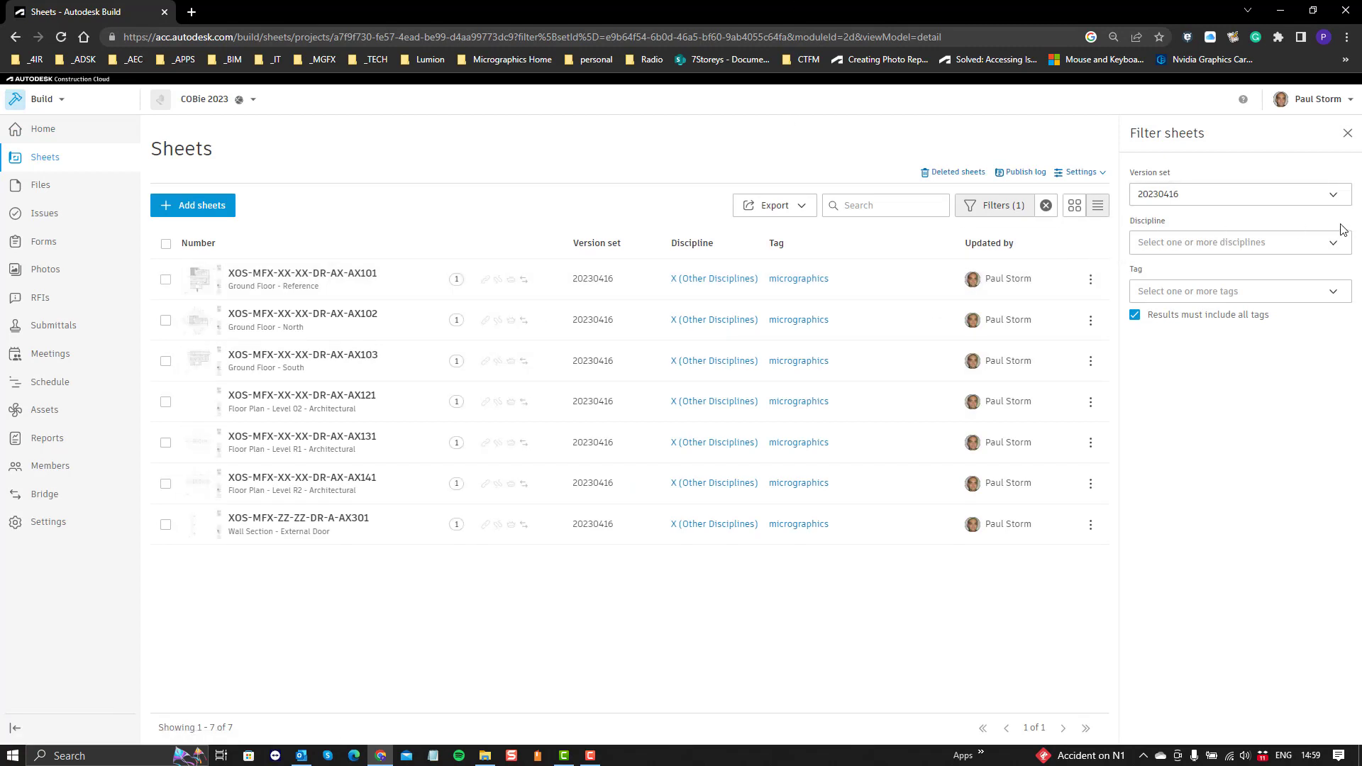
Step: Clear the version set filter, close the filter options and look through the complete sheet list
click(1333, 193)
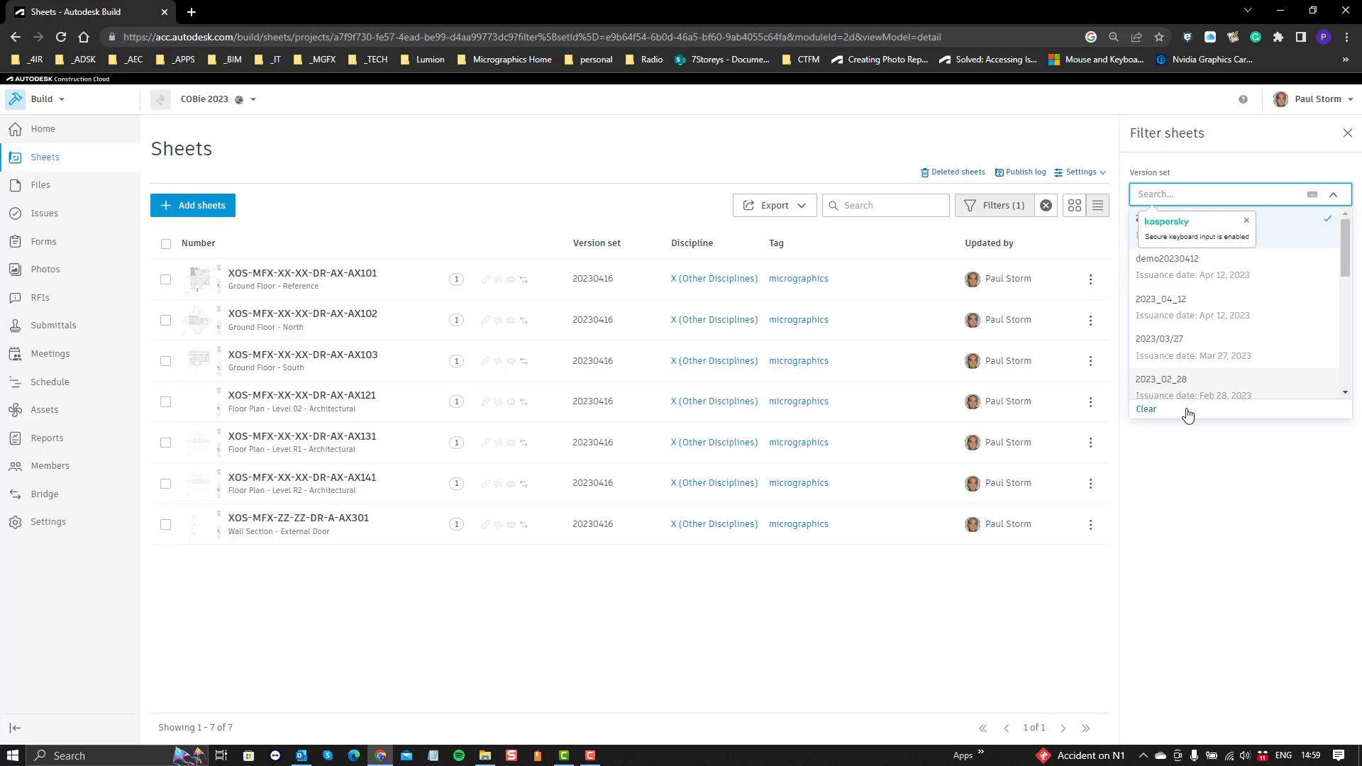
click(1146, 409)
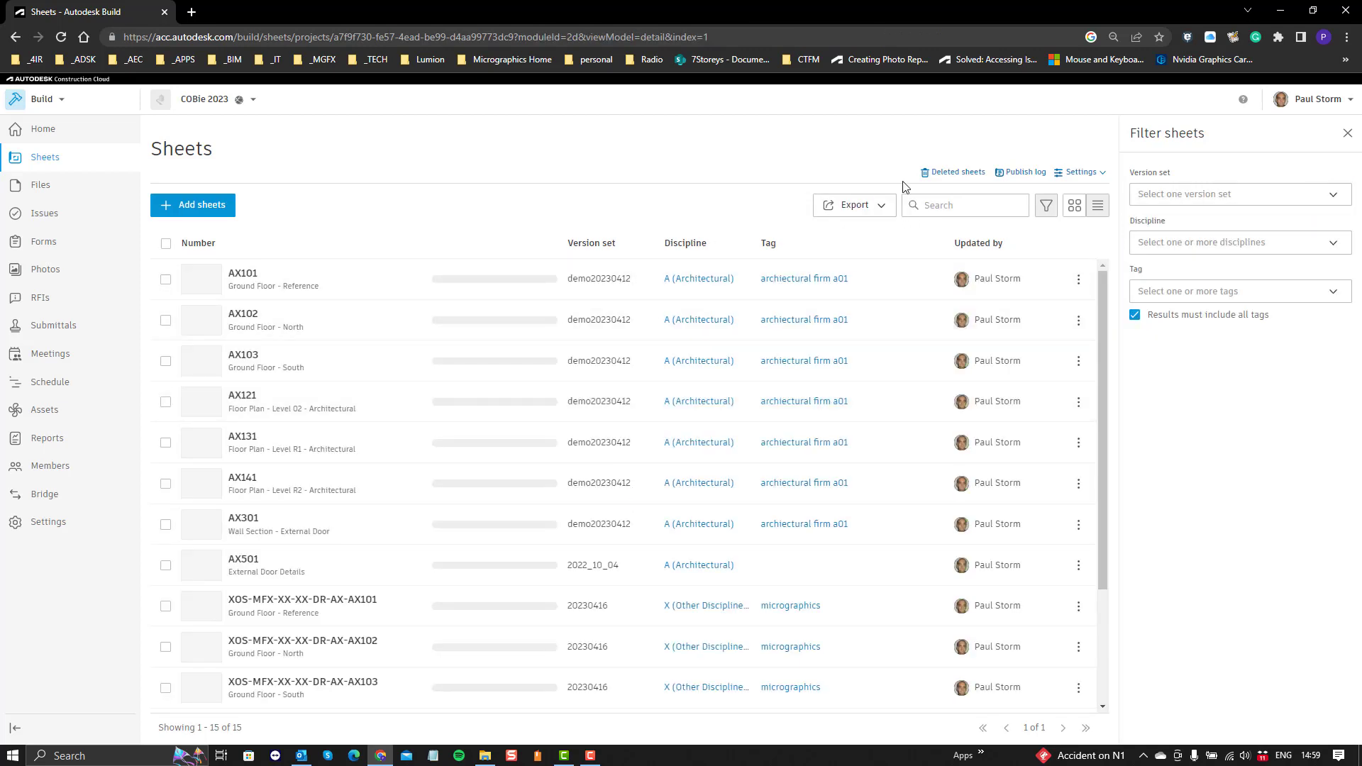
click(1347, 132)
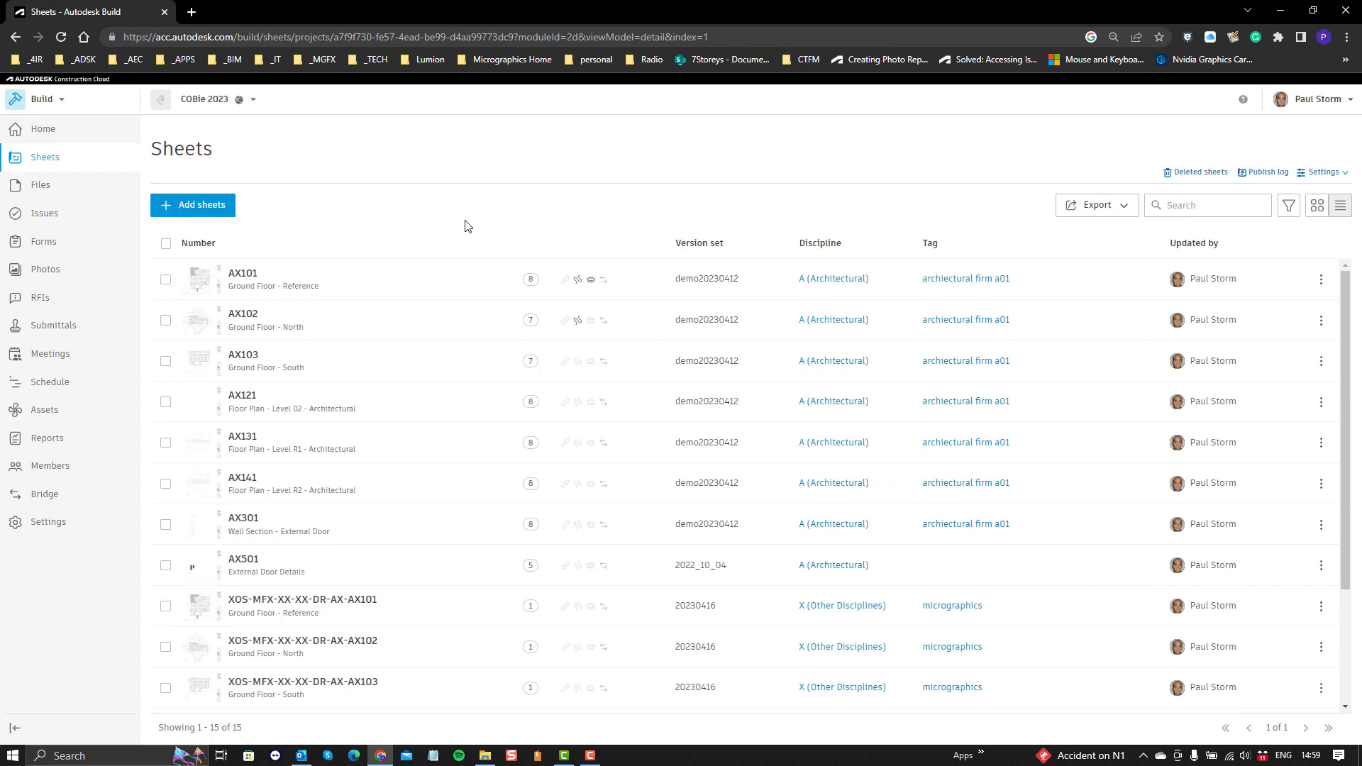
scroll(954, 393, down, 2)
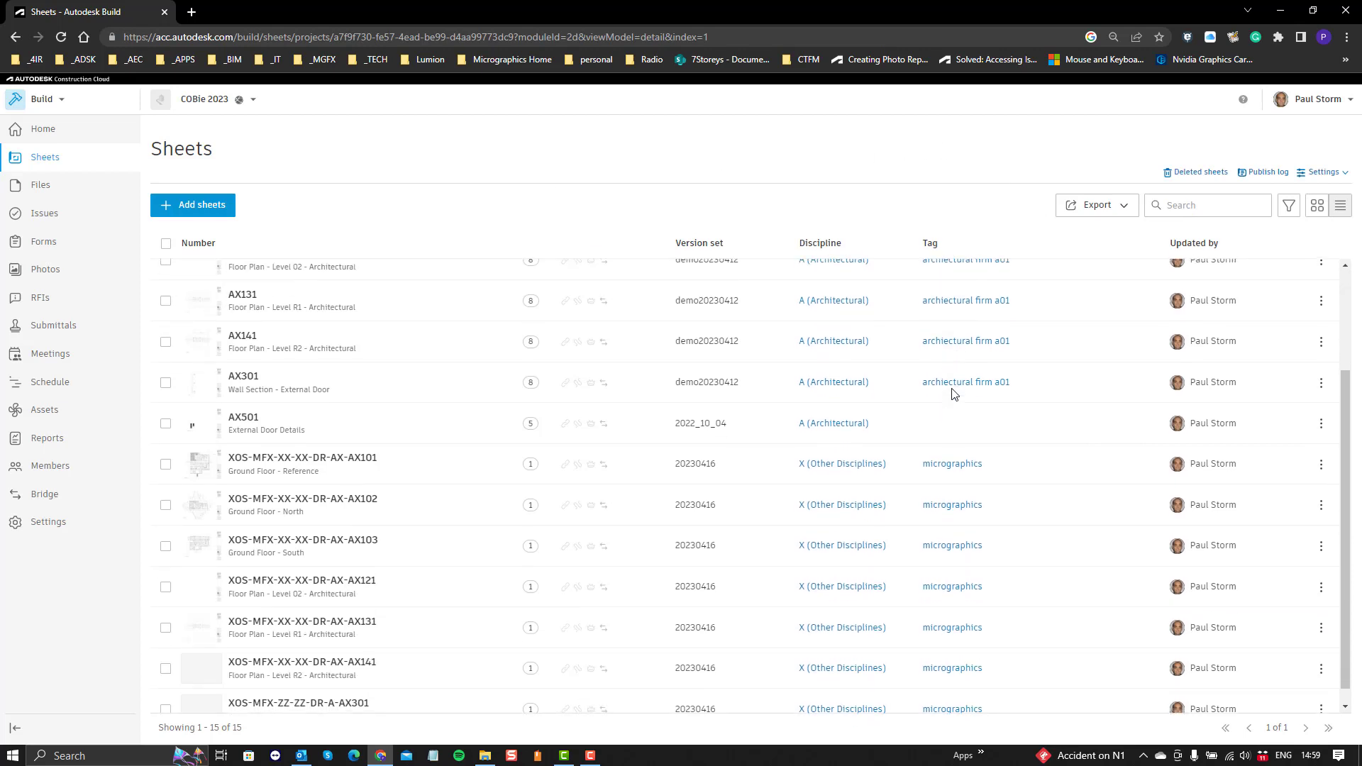
scroll(947, 426, down, 1)
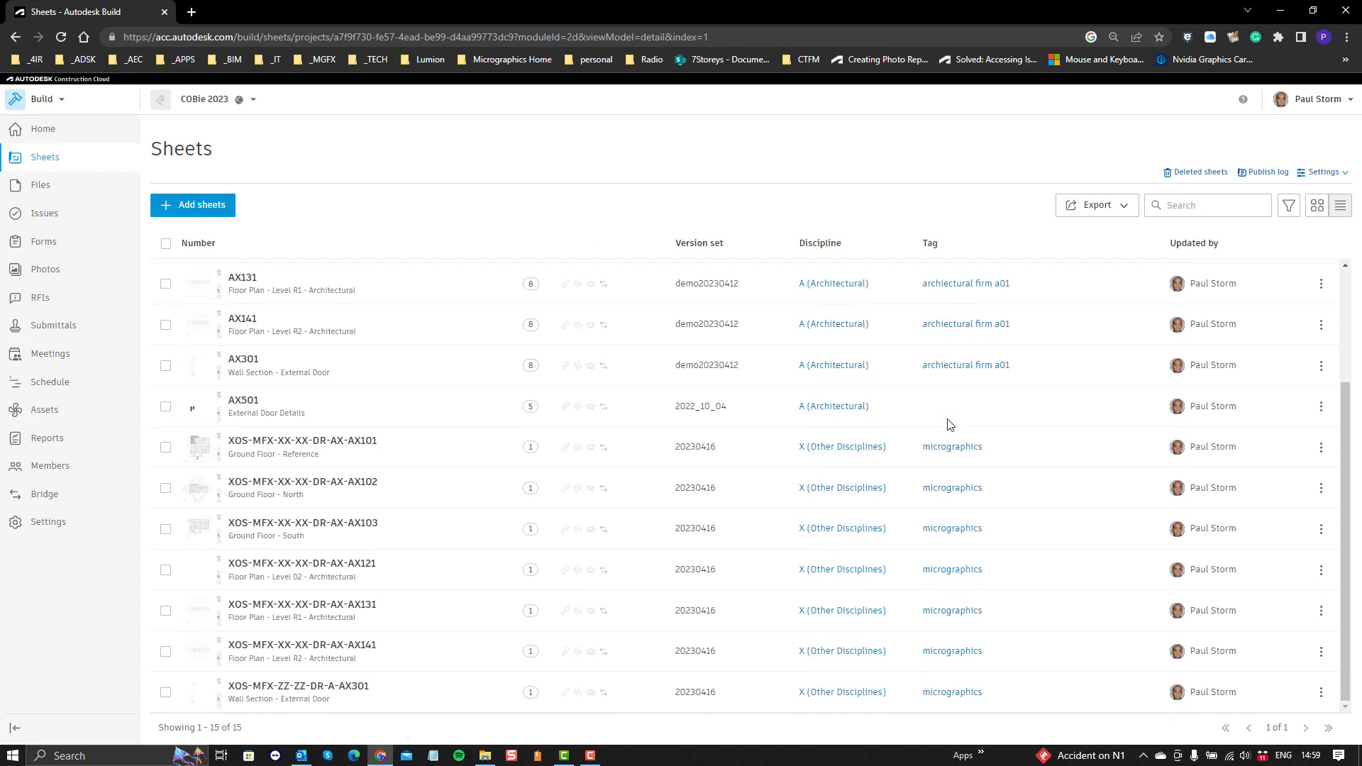
scroll(949, 528, up, 2)
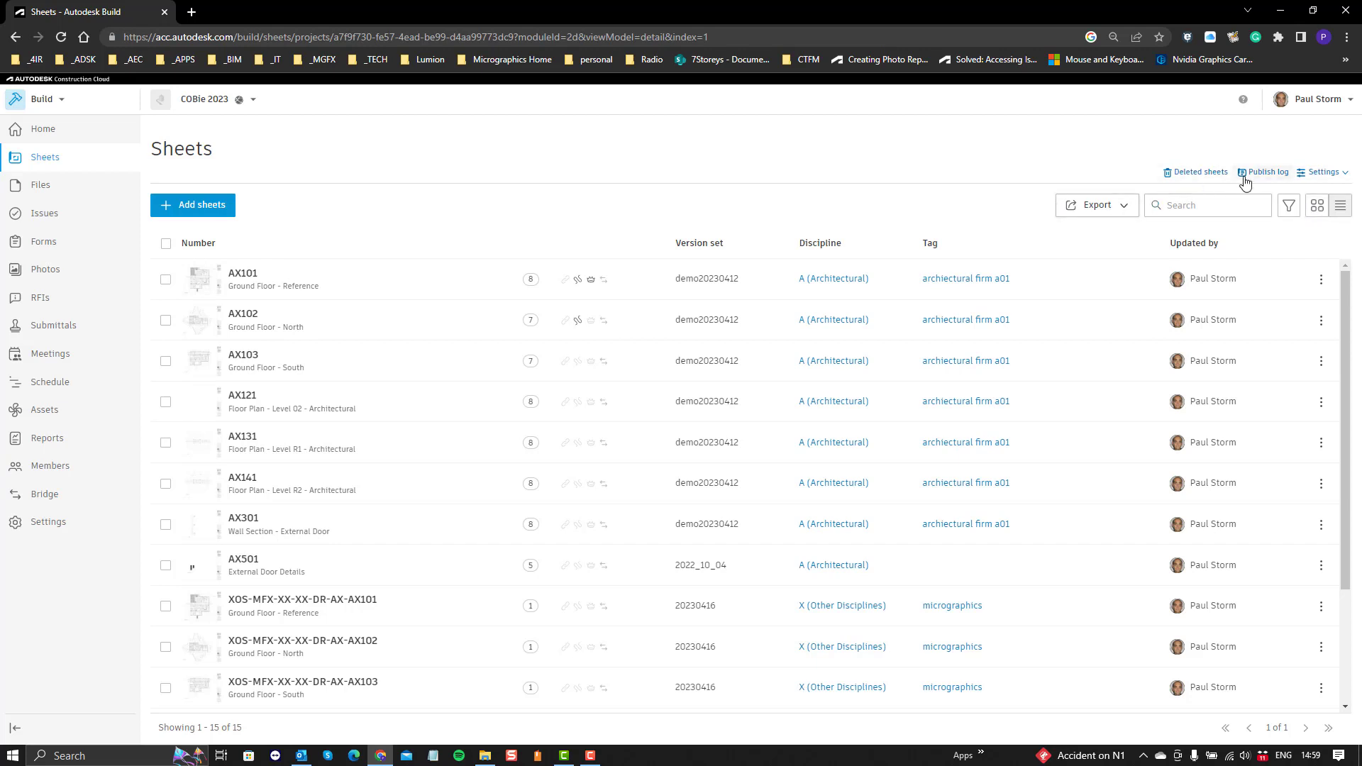
Step: Filter the sheet list by the micrographics tag
click(1332, 175)
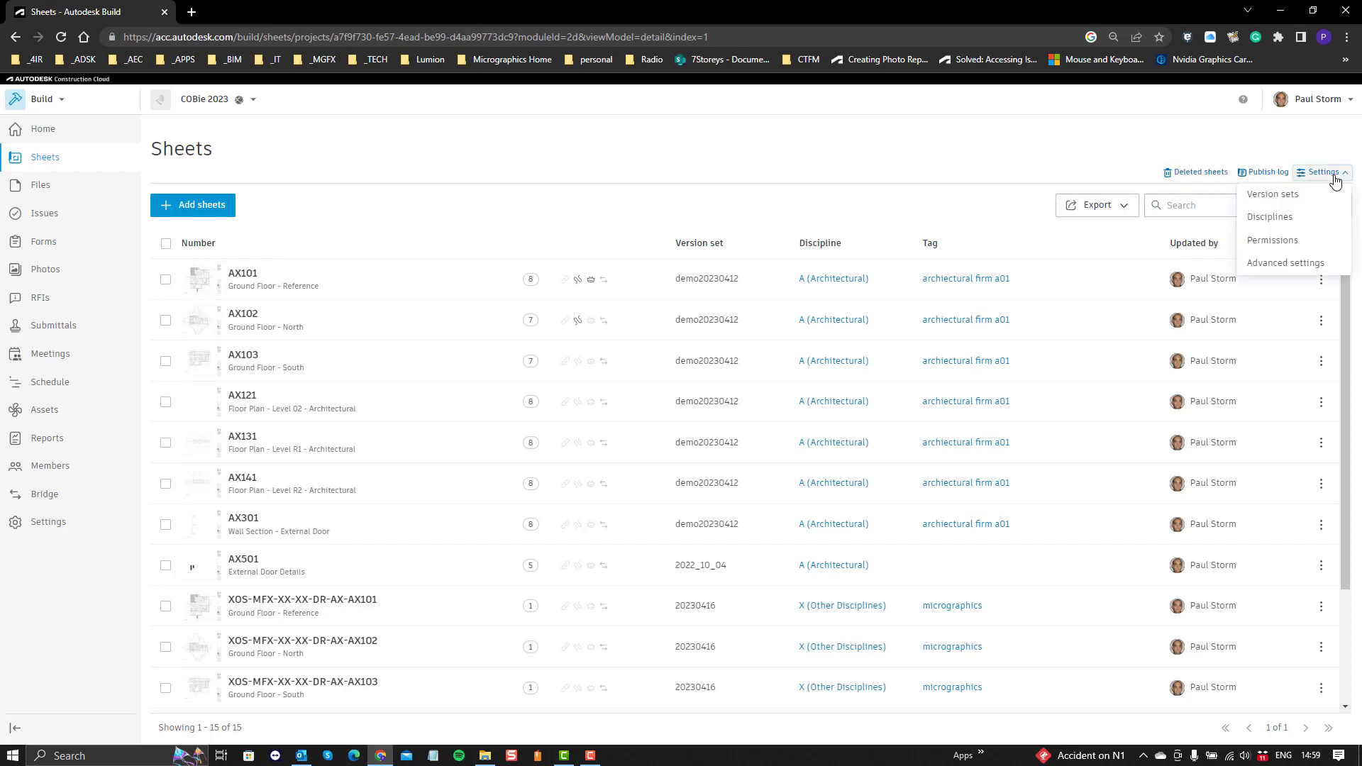
click(1168, 144)
click(1289, 205)
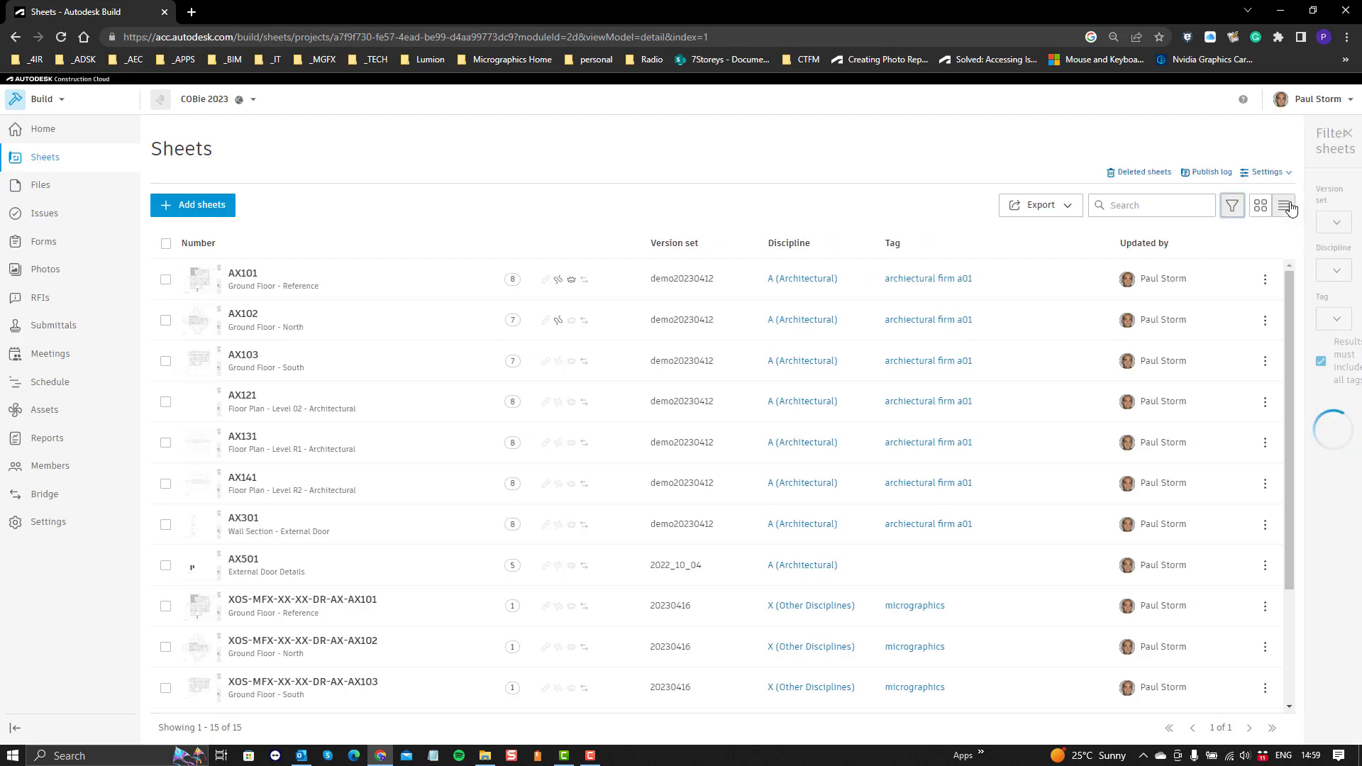
click(1152, 290)
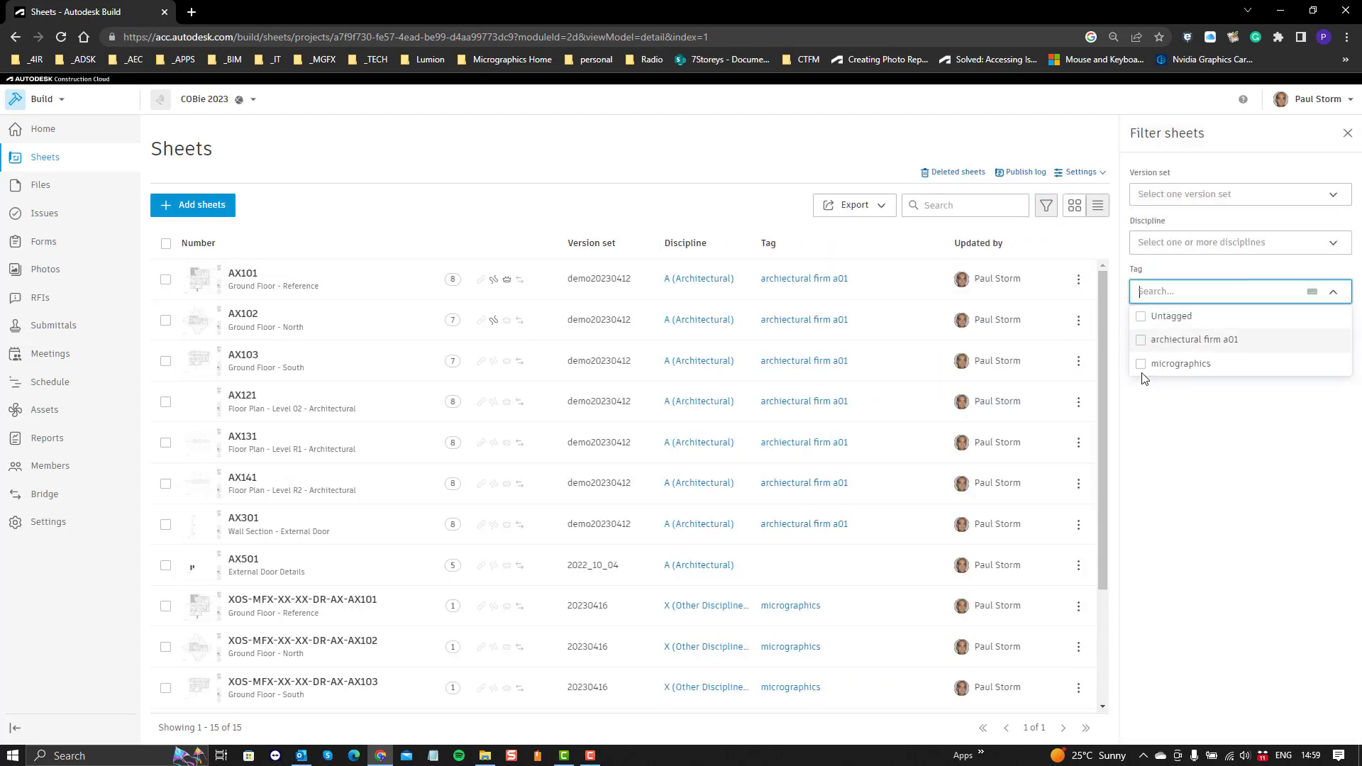
click(1174, 363)
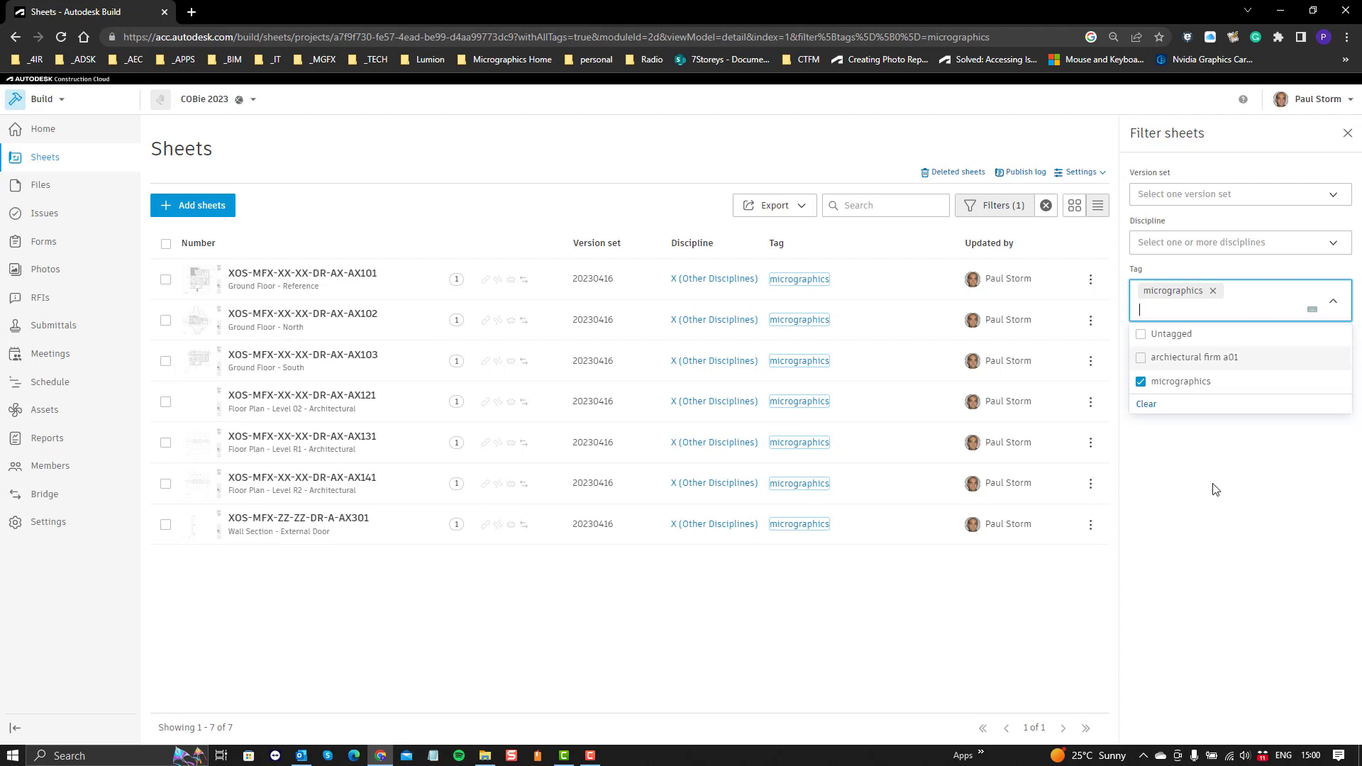
click(1199, 451)
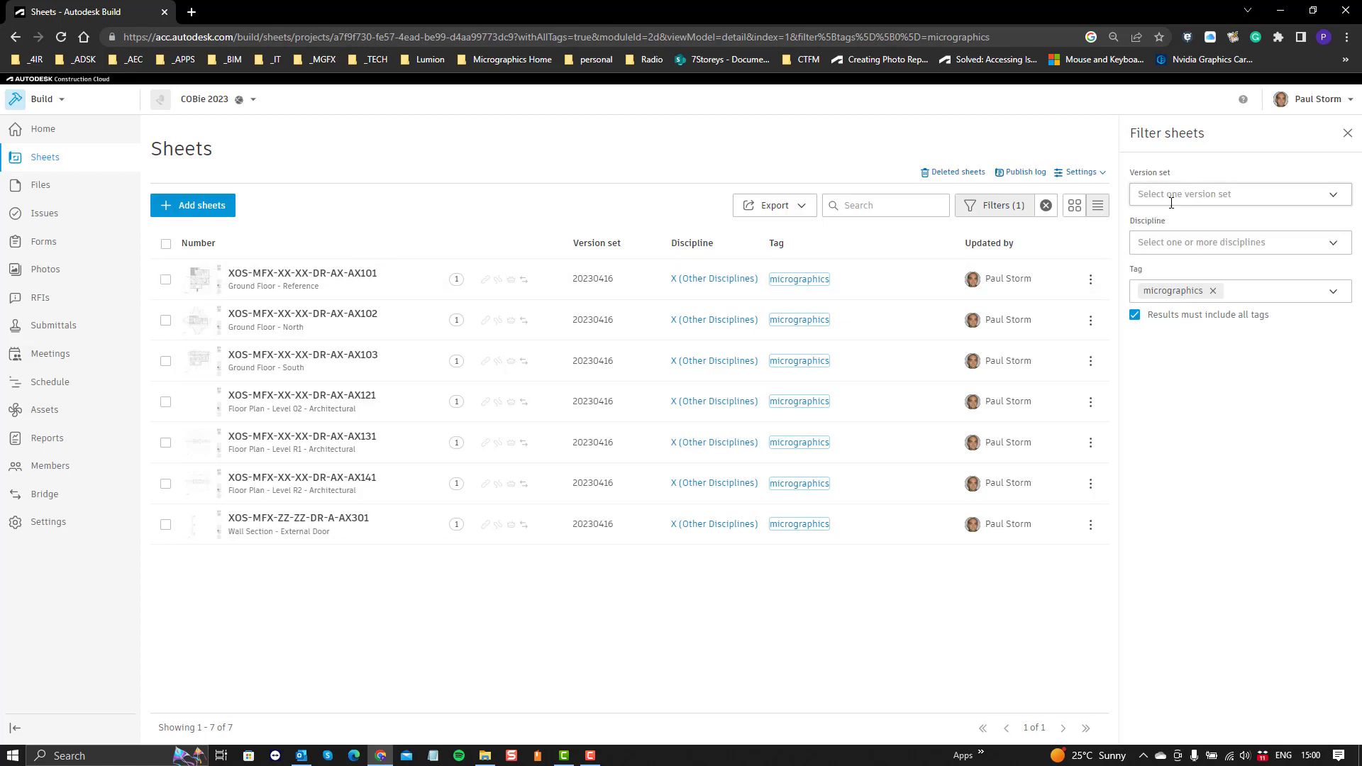
Step: Export a sheets log containing only the sheet versions in the current view
click(798, 206)
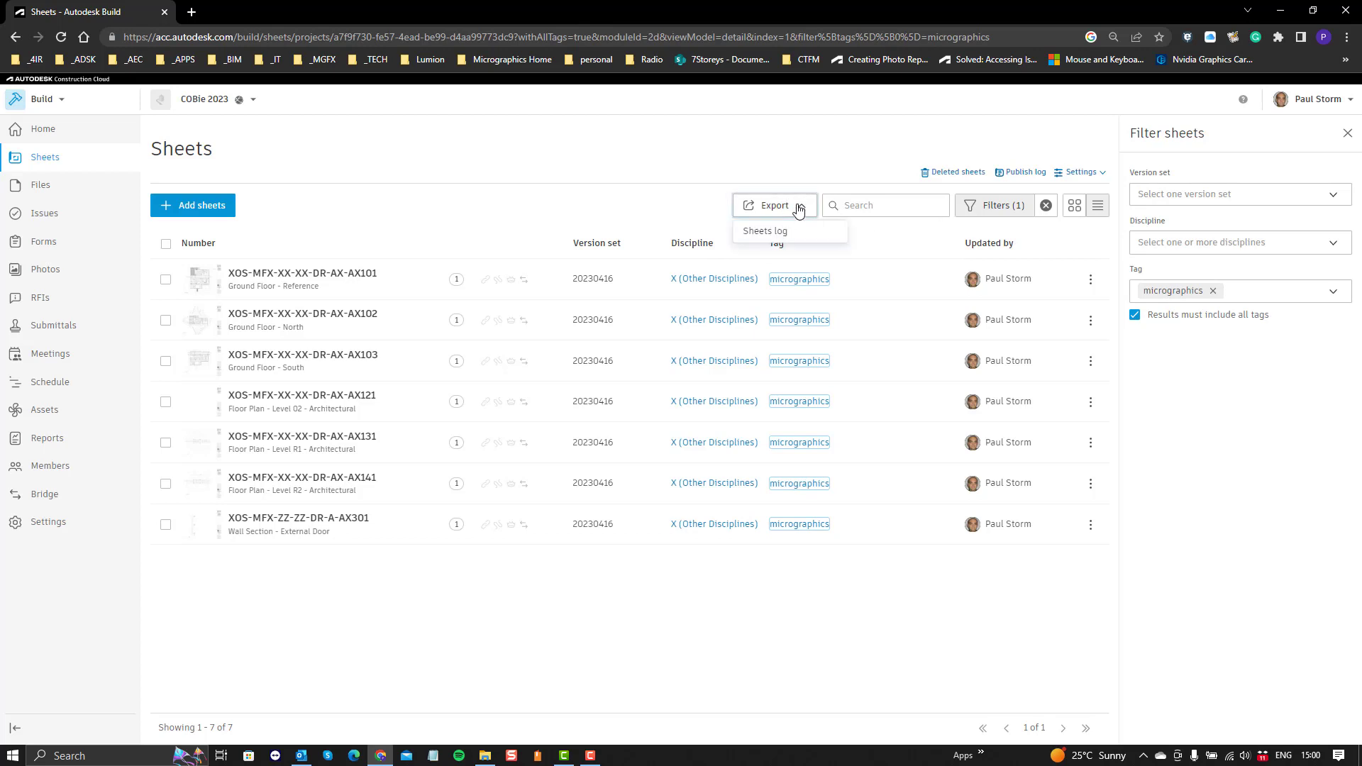
click(757, 232)
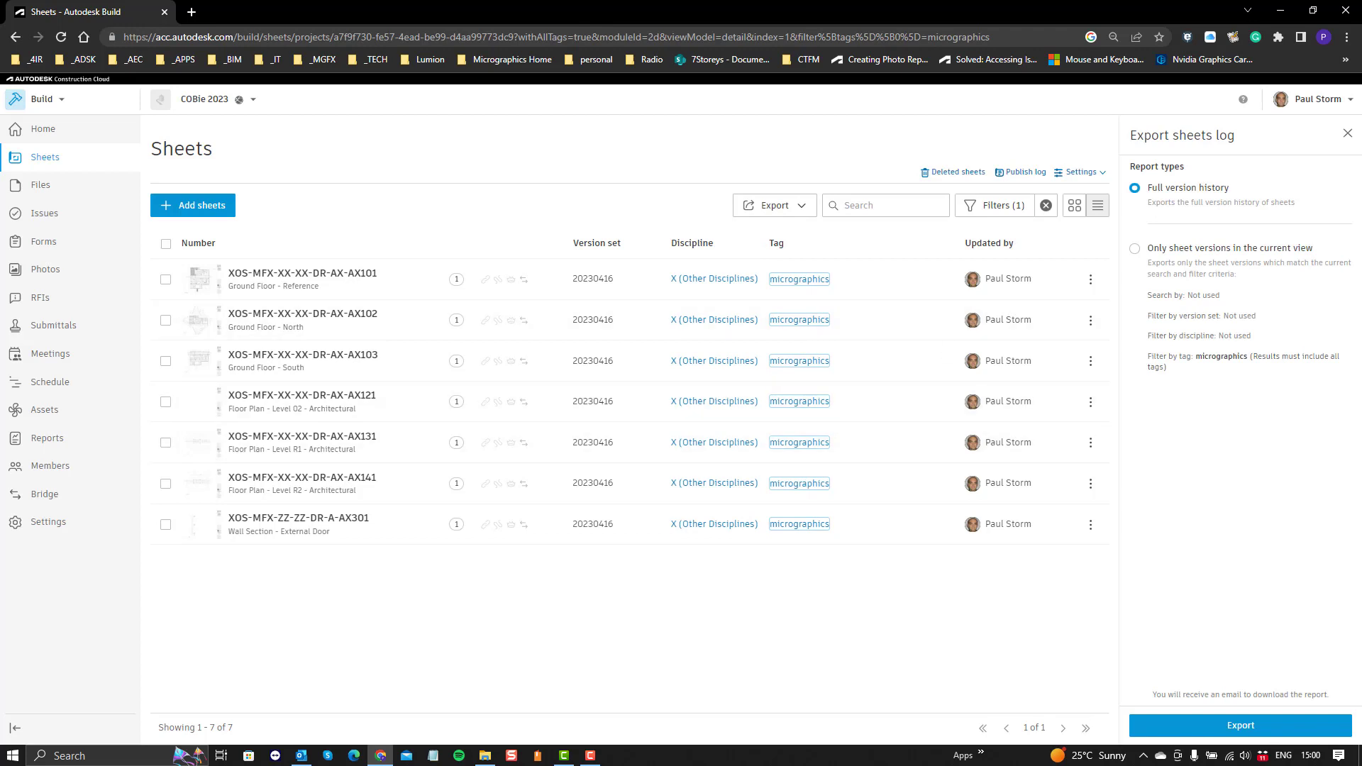
click(1135, 248)
click(1246, 733)
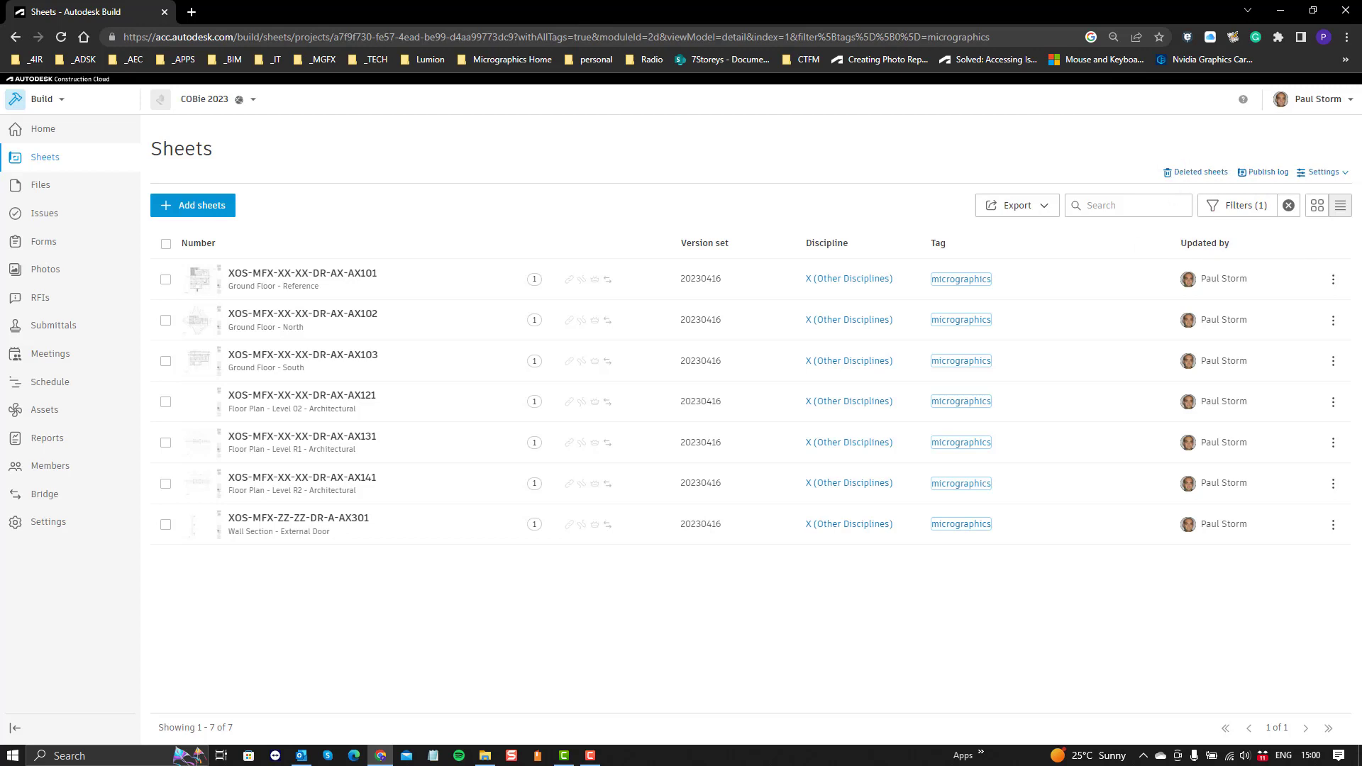
Step: Switch to Excel, examine the exported log's Overview sheet and its company logo, and open the Sheets worksheet
key(alt+Tab)
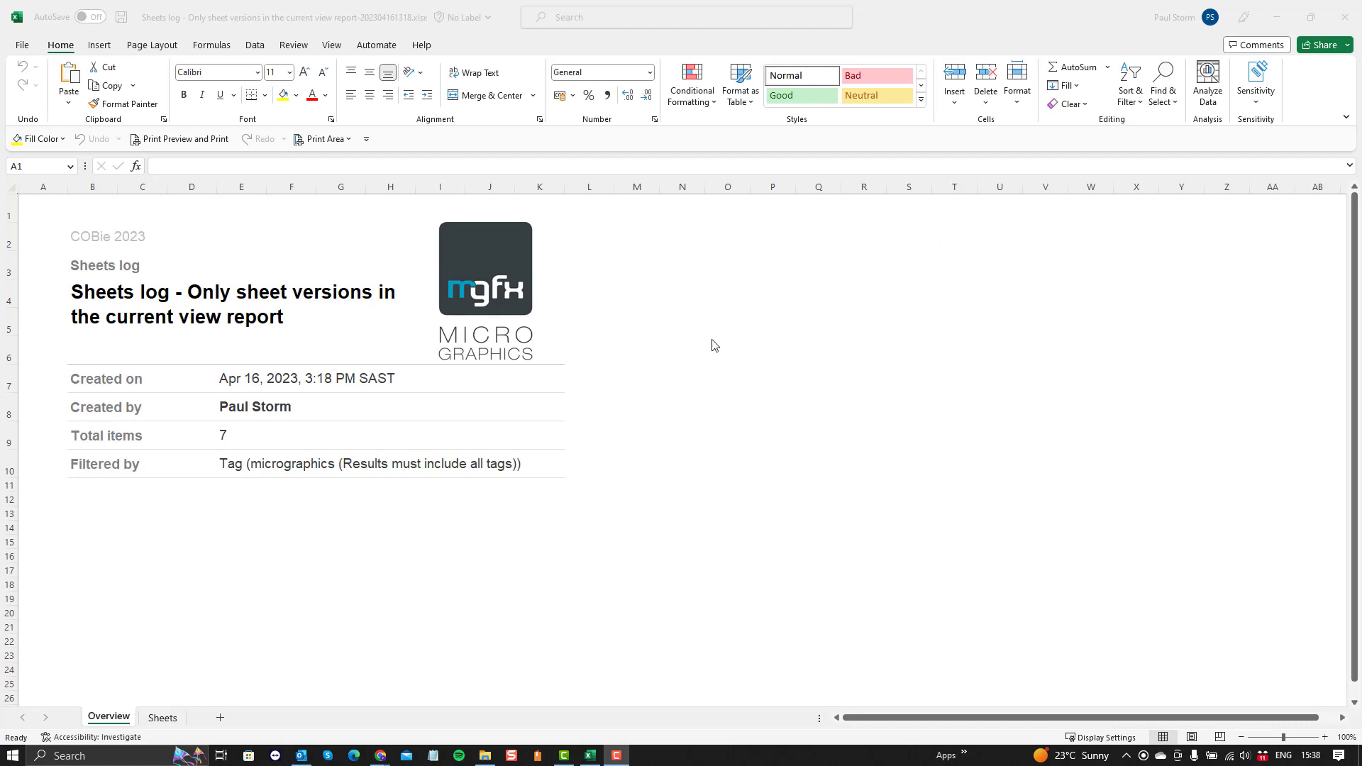
scroll(311, 343, down, 2)
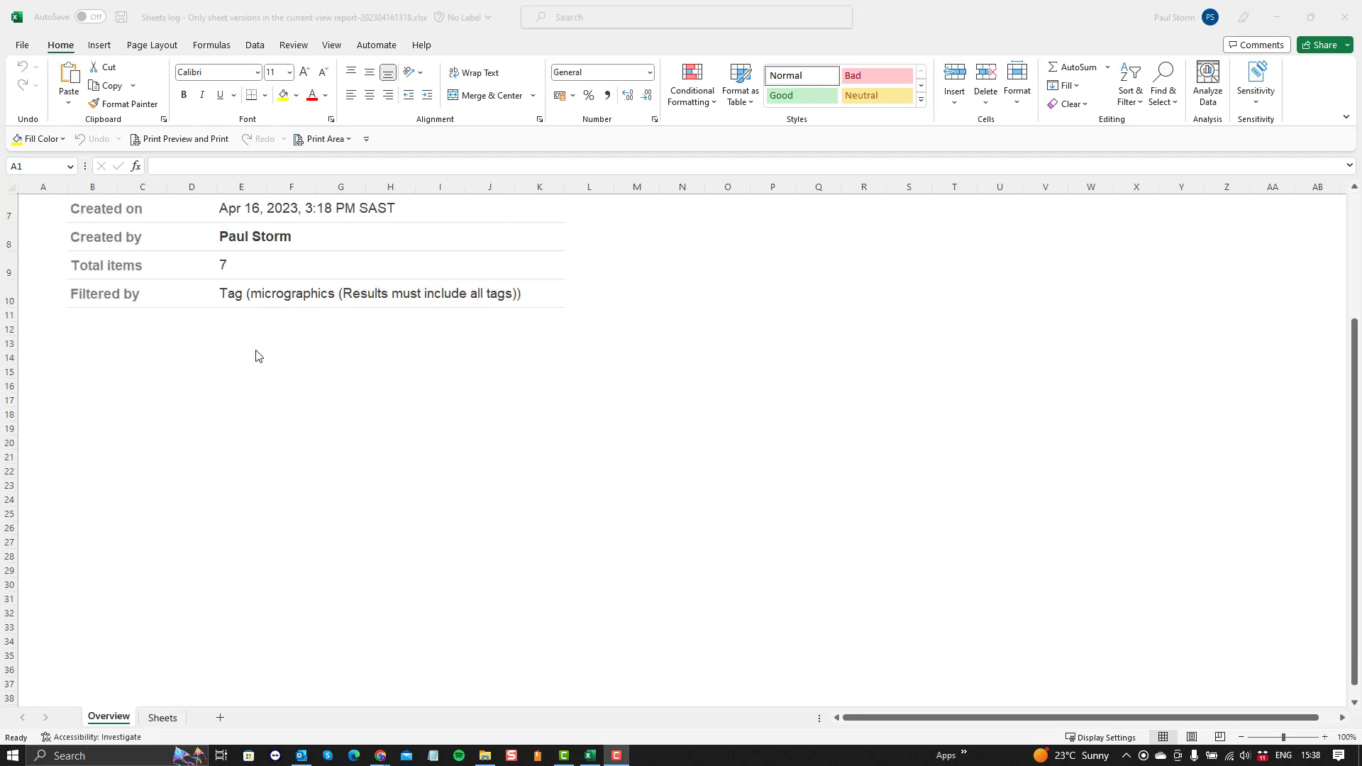
scroll(257, 354, up, 2)
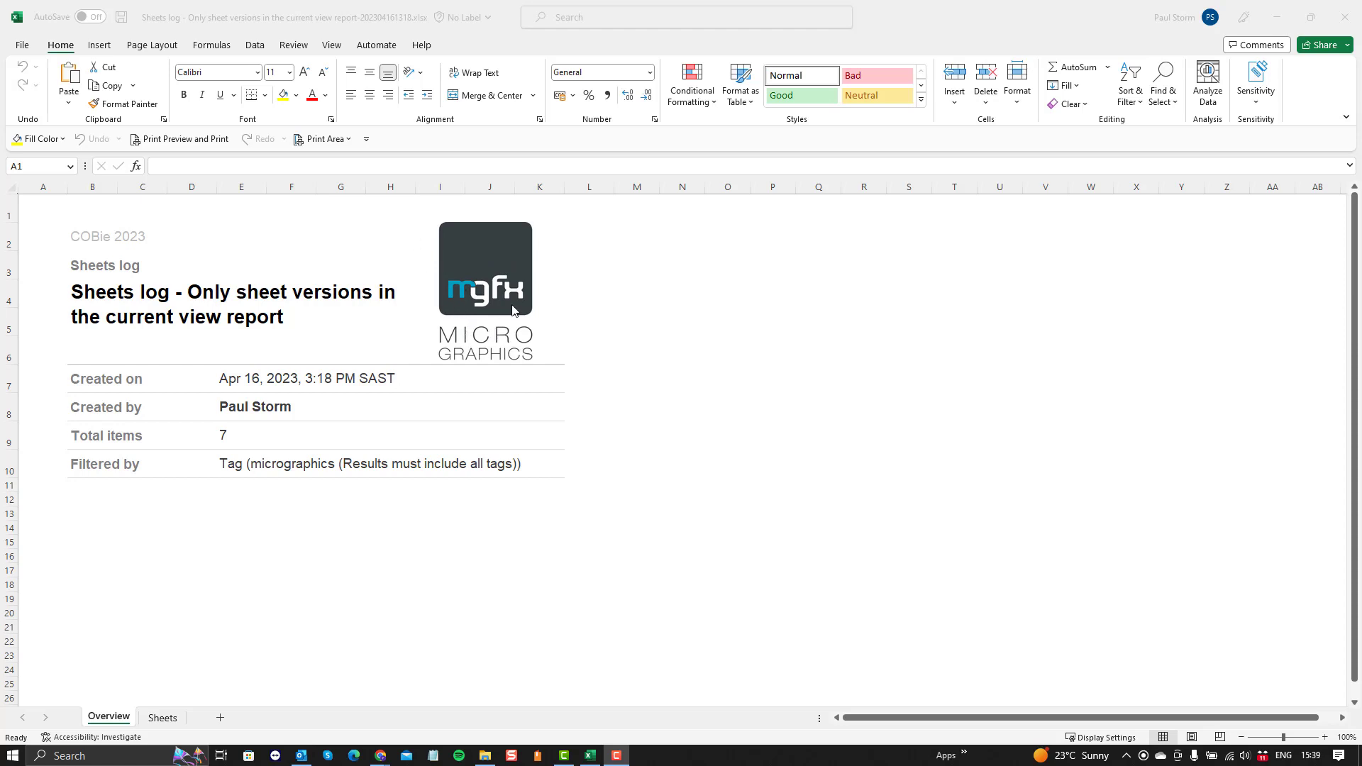
click(468, 291)
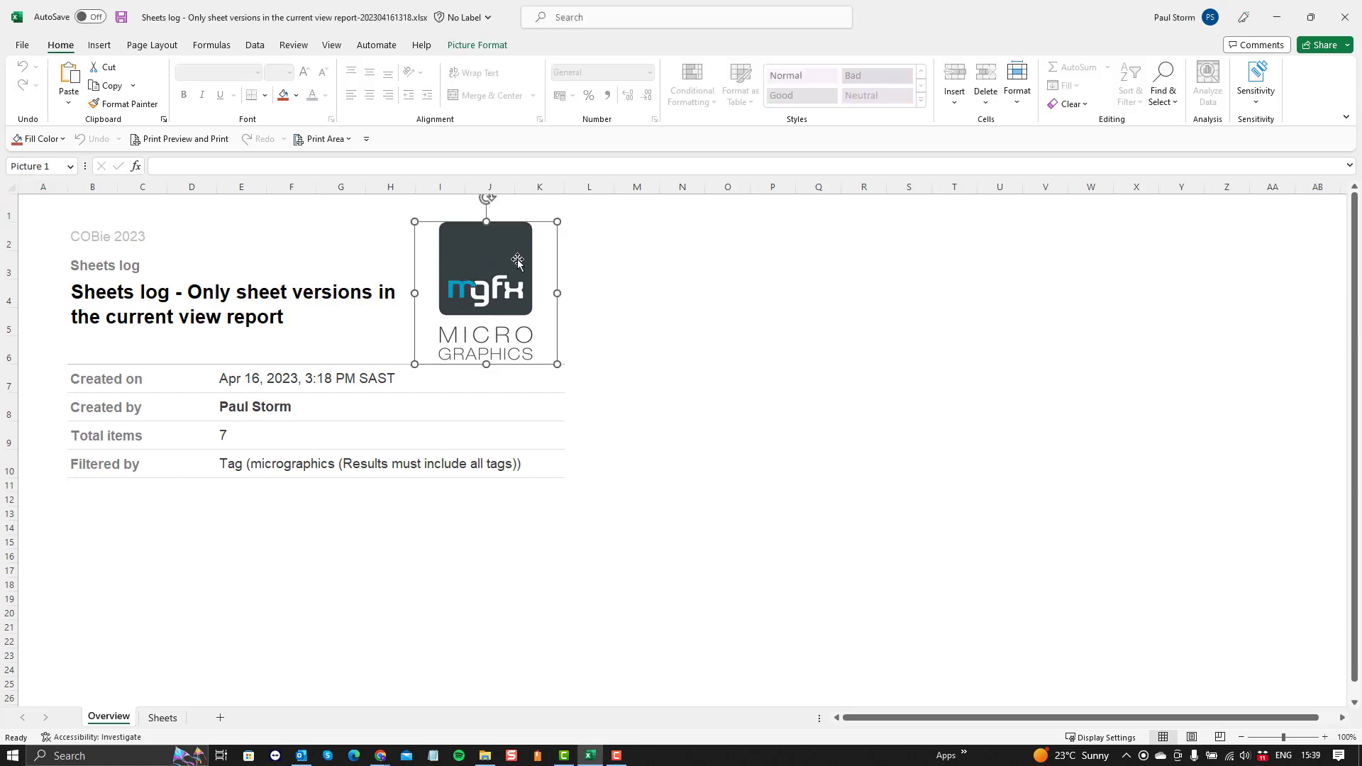
click(596, 408)
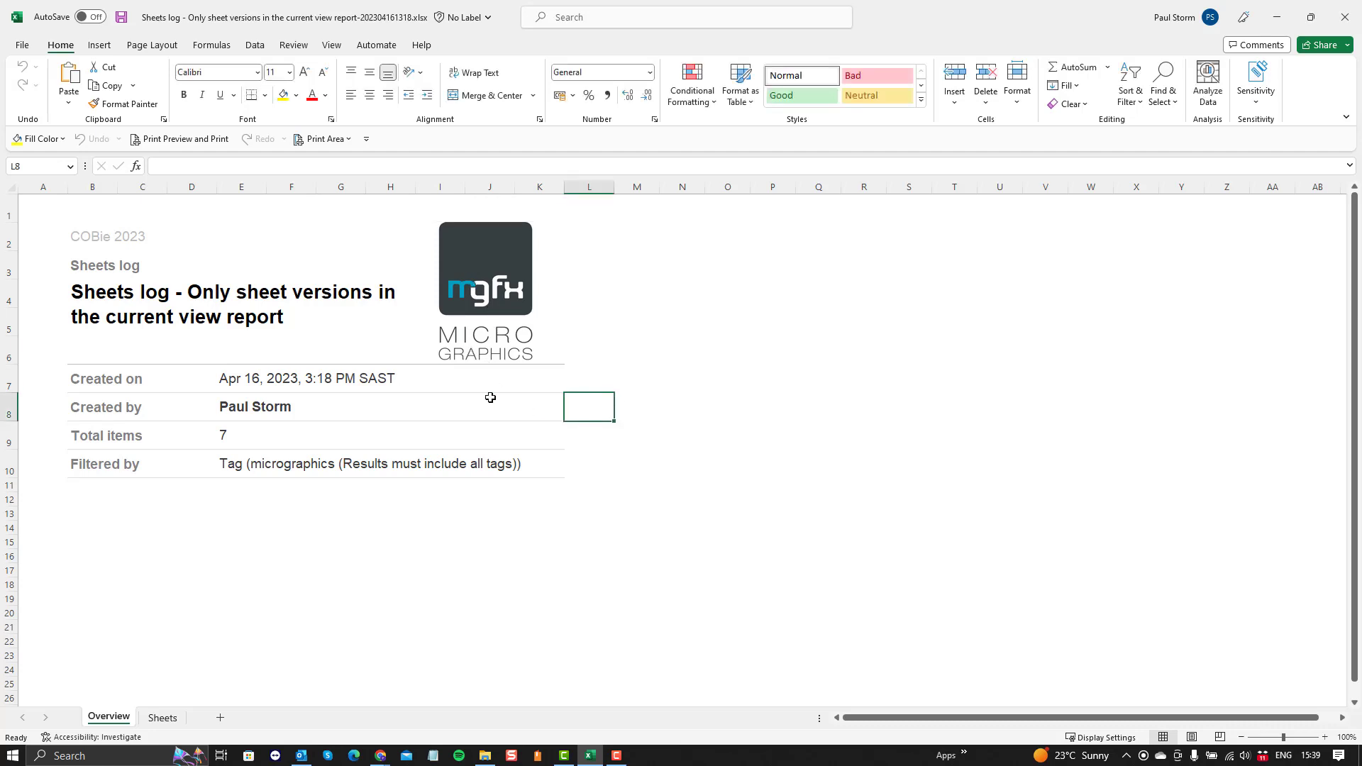
scroll(490, 397, down, 15)
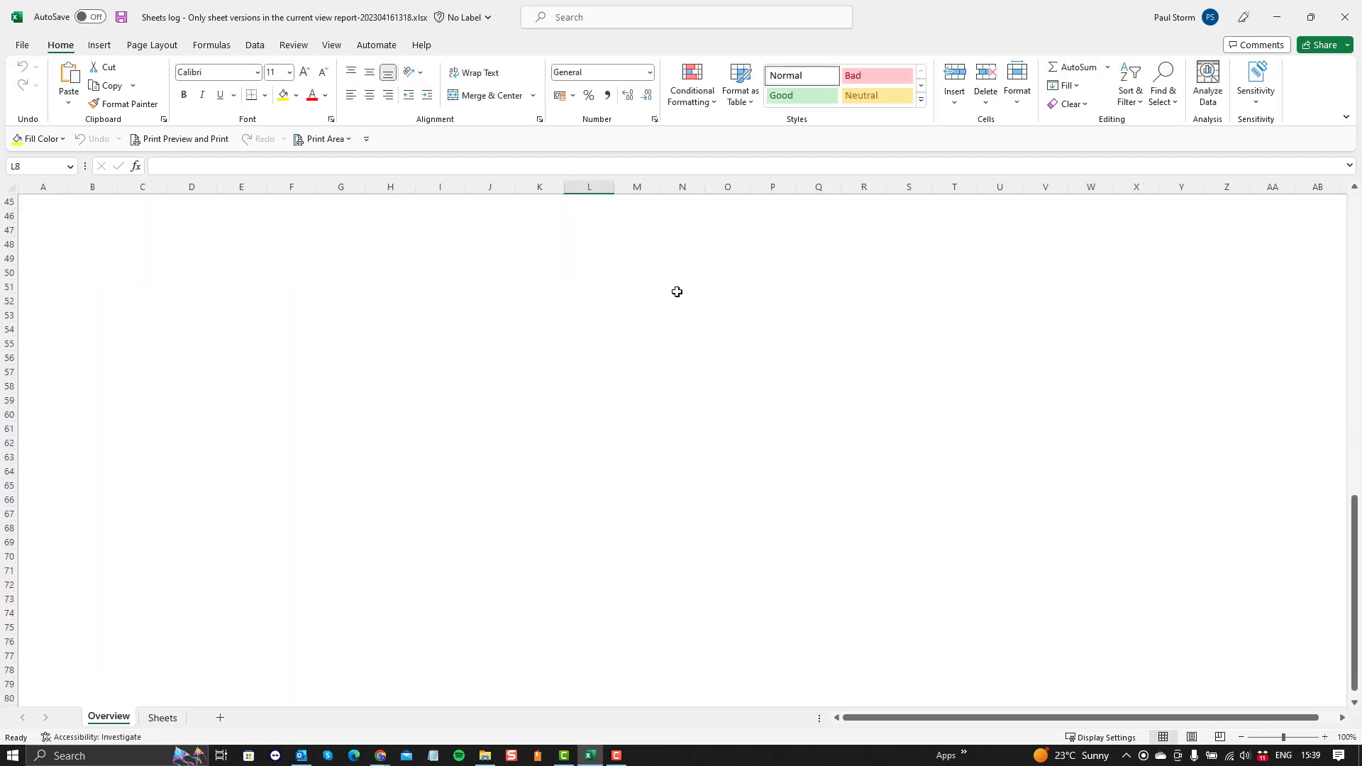
scroll(501, 395, up, 15)
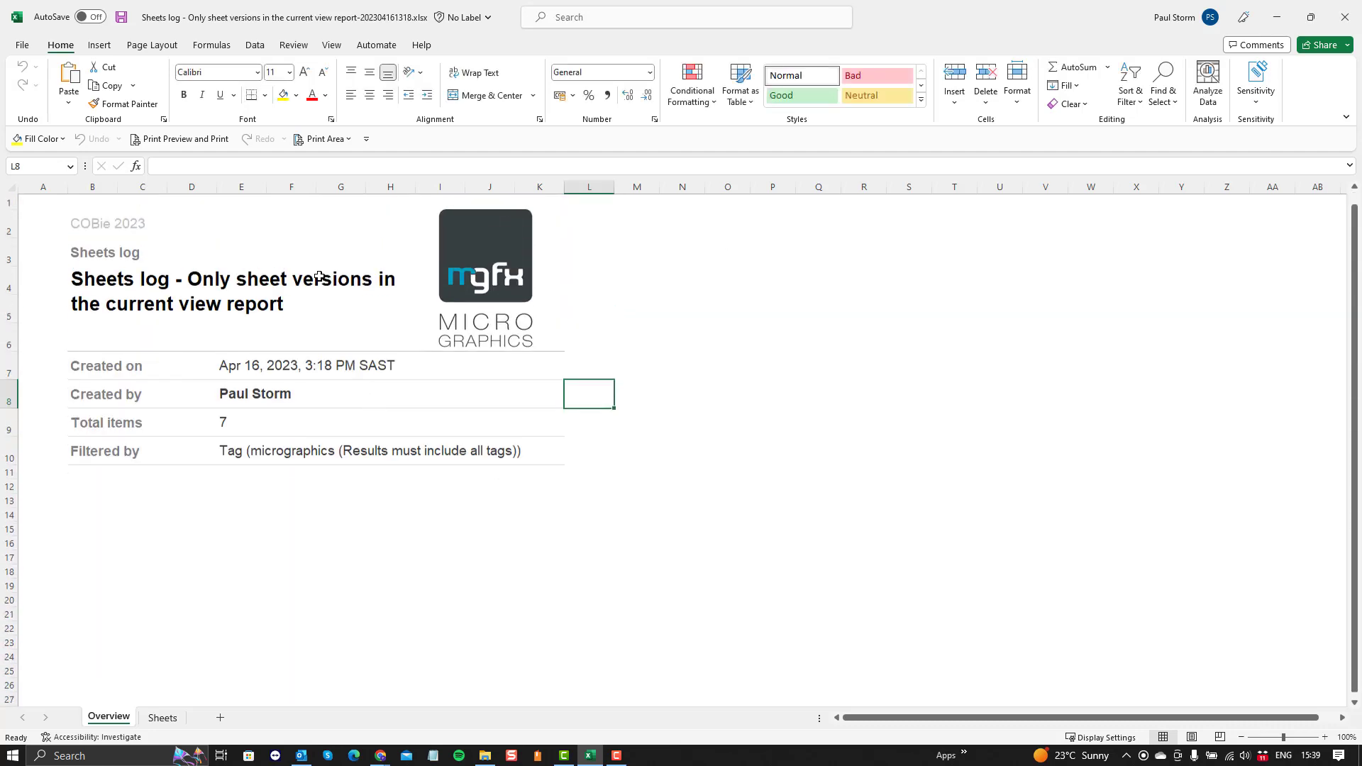
click(162, 718)
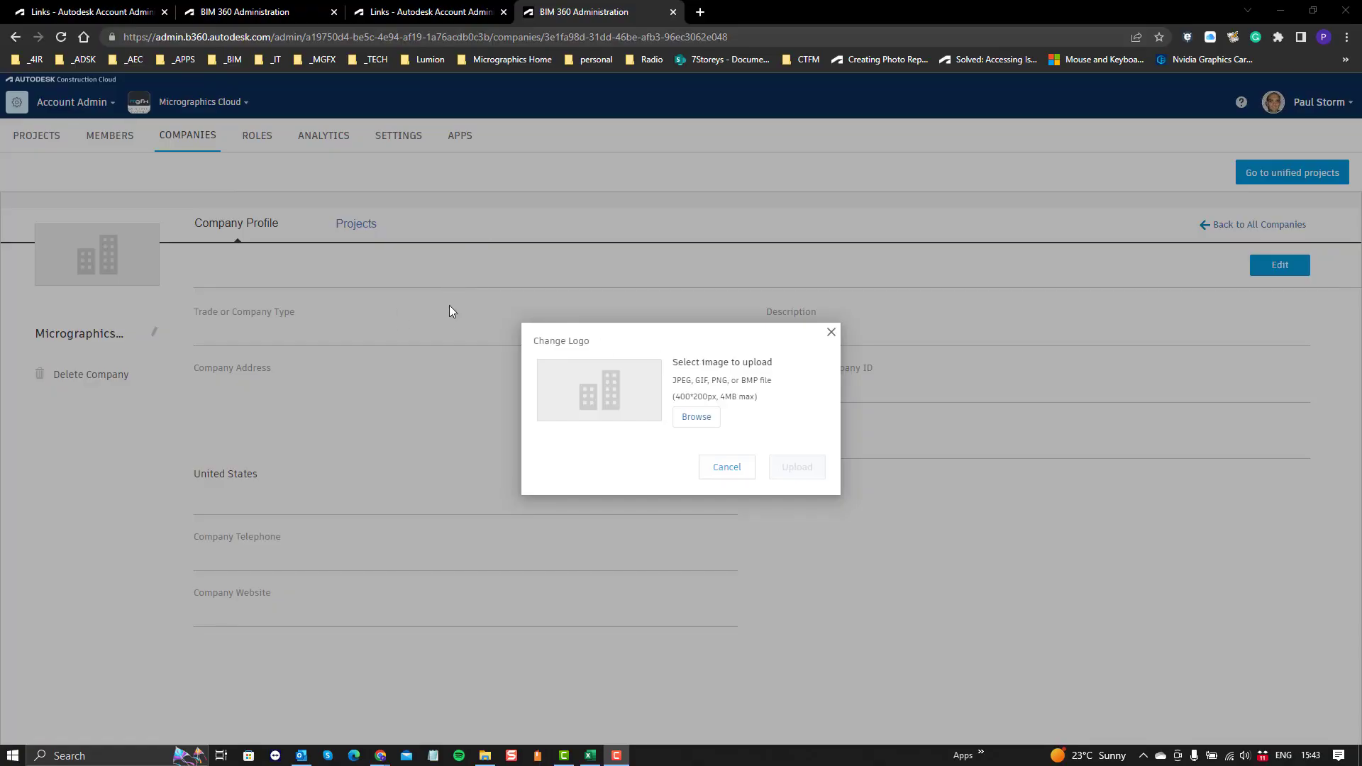
click(660, 336)
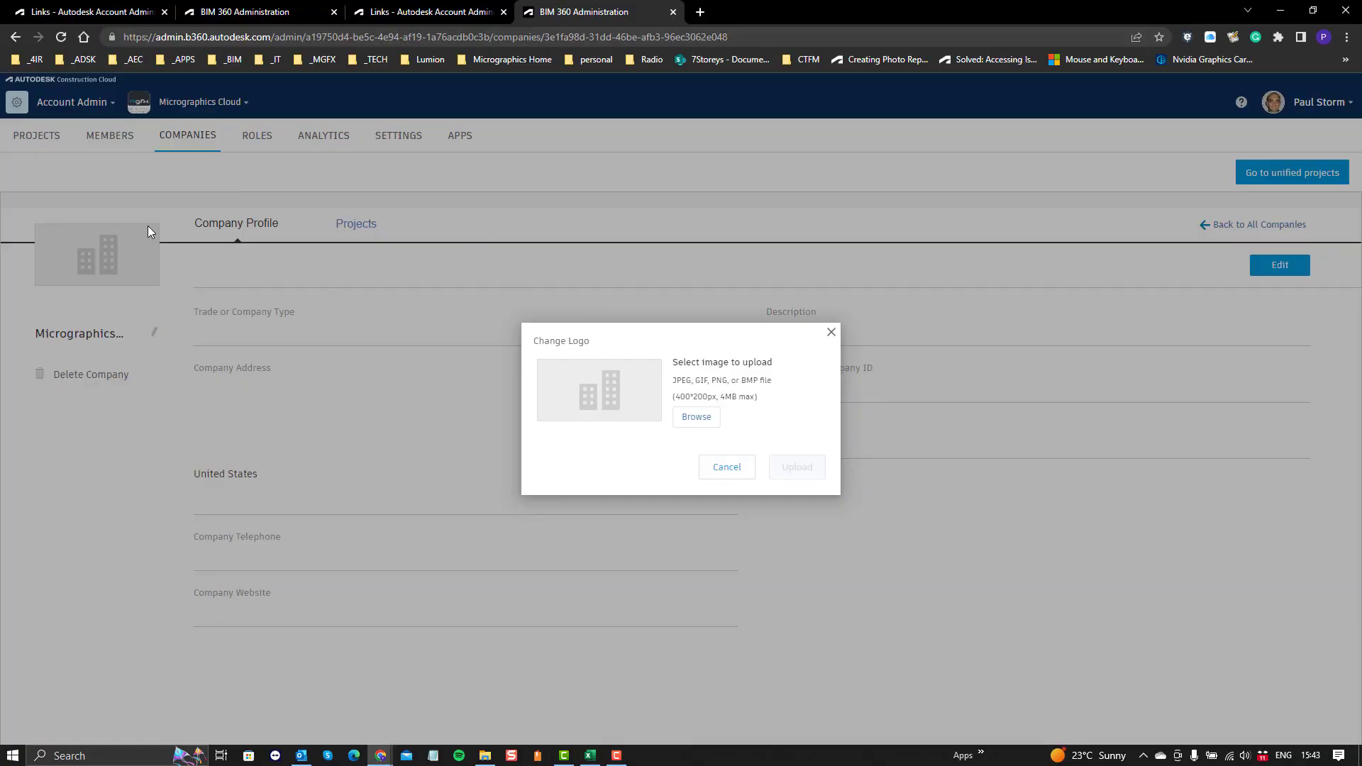